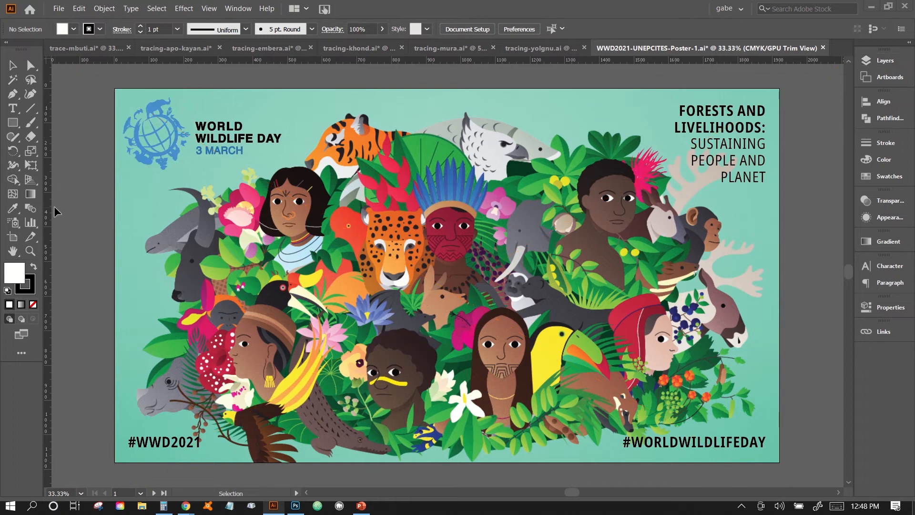
Step: Switch to Photoshop, review the concept sketches in UNEP-Concepts.psd and bring up the pencil scan Scan_20210113_0006.jpg
{"action": "left_click", "coordinate": [295, 506]}
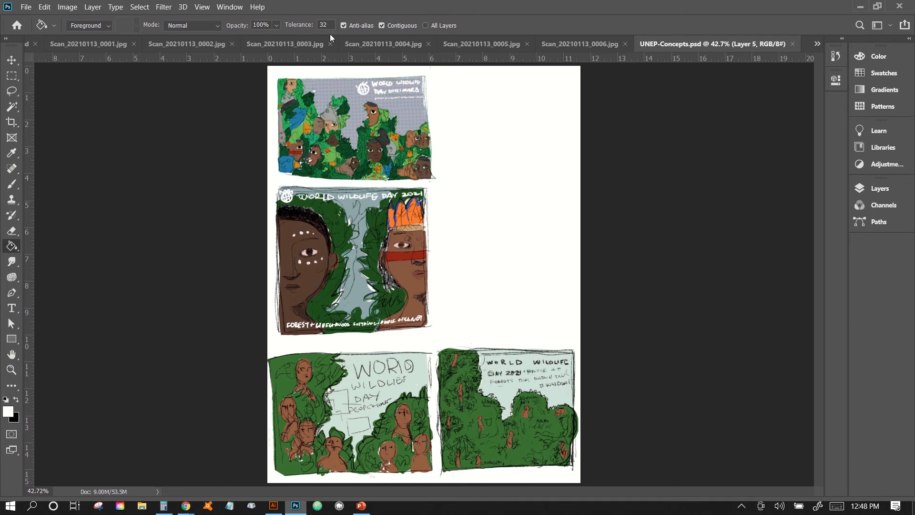
{"action": "left_click", "coordinate": [818, 44]}
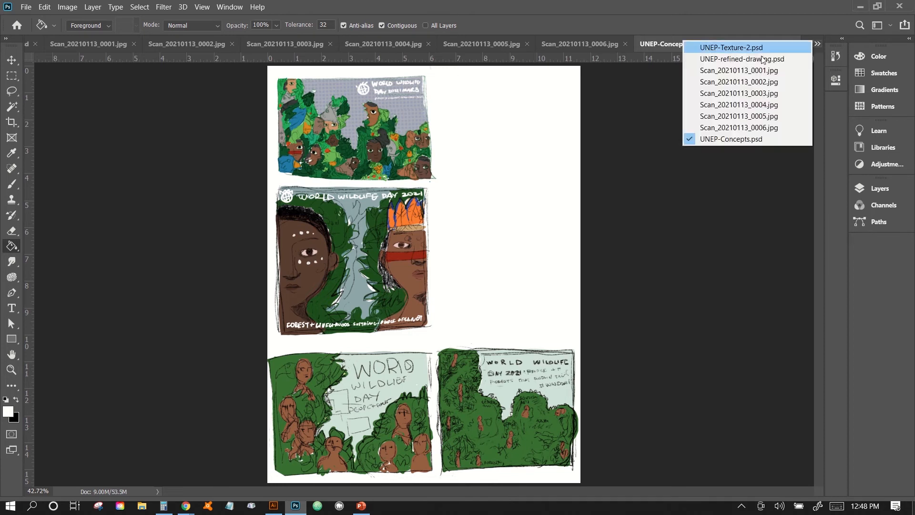
{"action": "left_click", "coordinate": [658, 99]}
{"action": "left_click", "coordinate": [585, 47]}
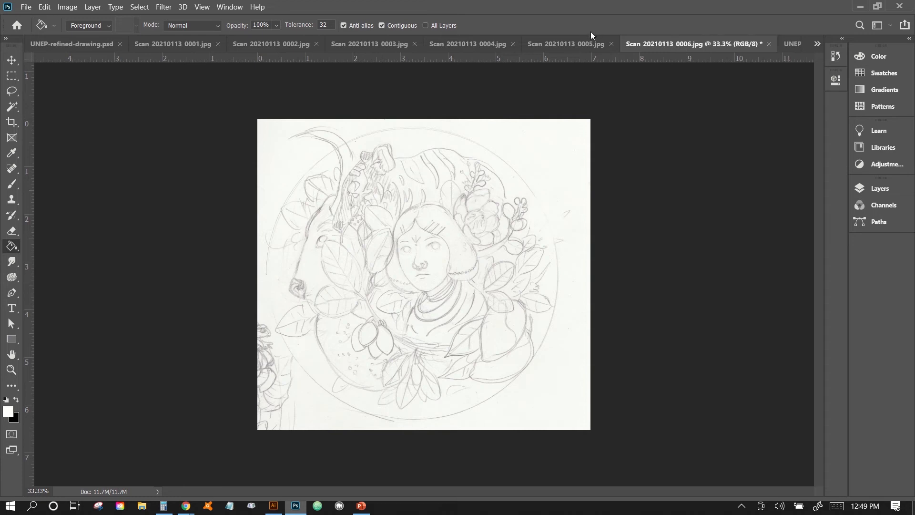
Step: Look through the remaining pencil sketch scans in descending order, from Scan_20210113_0005.jpg to Scan_20210113_0001.jpg
{"action": "left_click", "coordinate": [568, 45]}
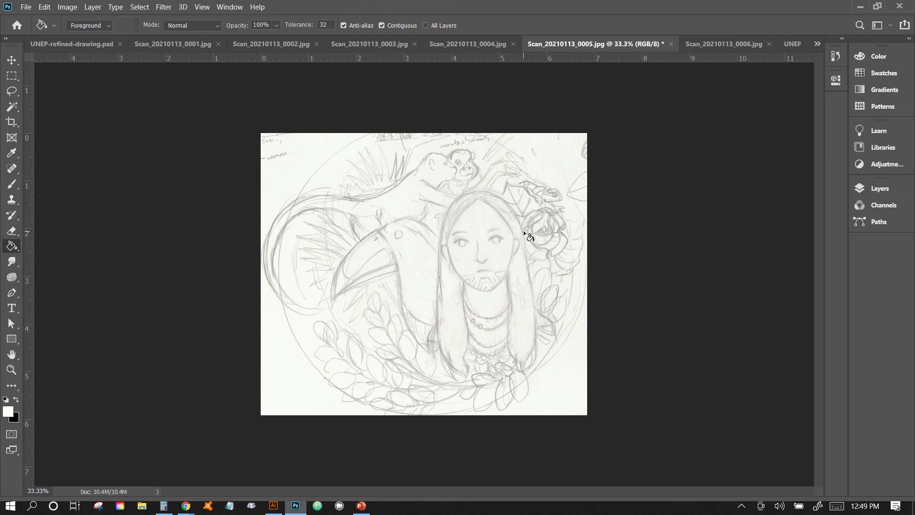
{"action": "left_click", "coordinate": [482, 46]}
{"action": "left_click", "coordinate": [379, 45]}
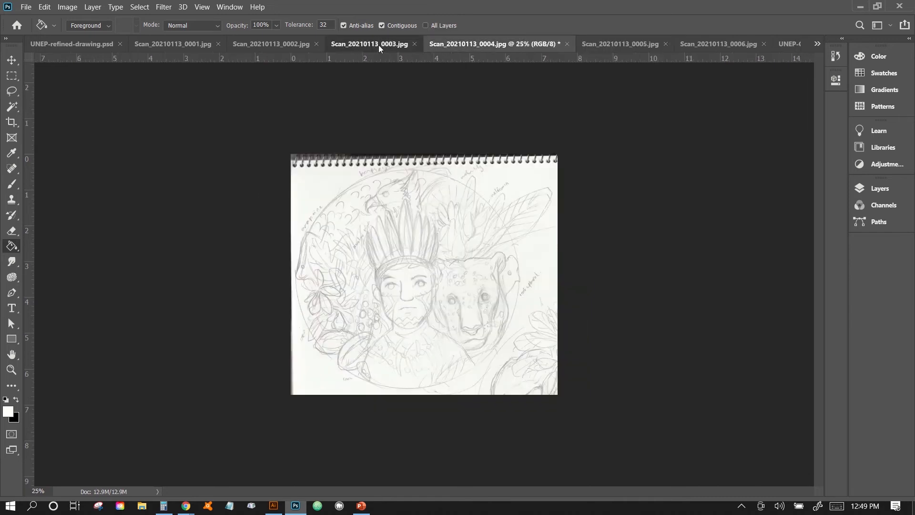
{"action": "left_click", "coordinate": [287, 46]}
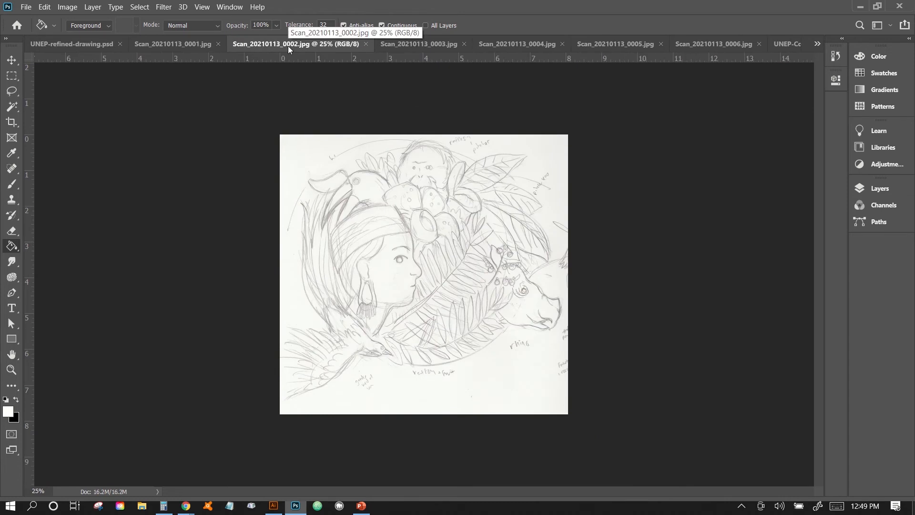
{"action": "left_click", "coordinate": [197, 44]}
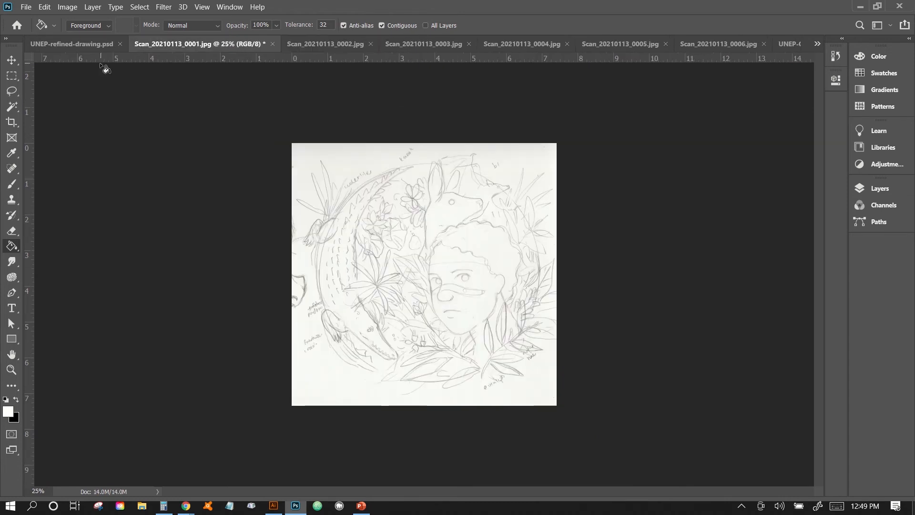
Step: View the combined composition in UNEP-refined-drawing.psd and revisit the source sketches Scan_20210113_0002.jpg and Scan_20210113_0003.jpg
{"action": "left_click", "coordinate": [84, 43]}
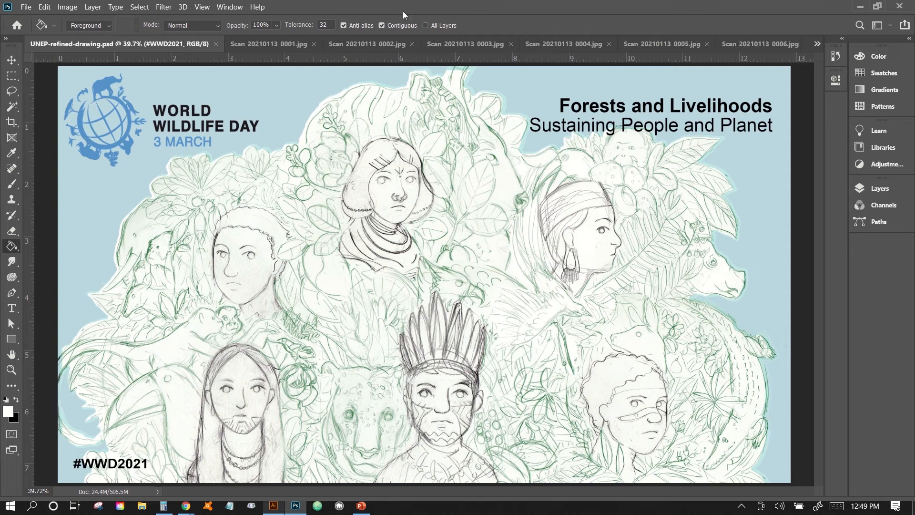
{"action": "left_click", "coordinate": [367, 50]}
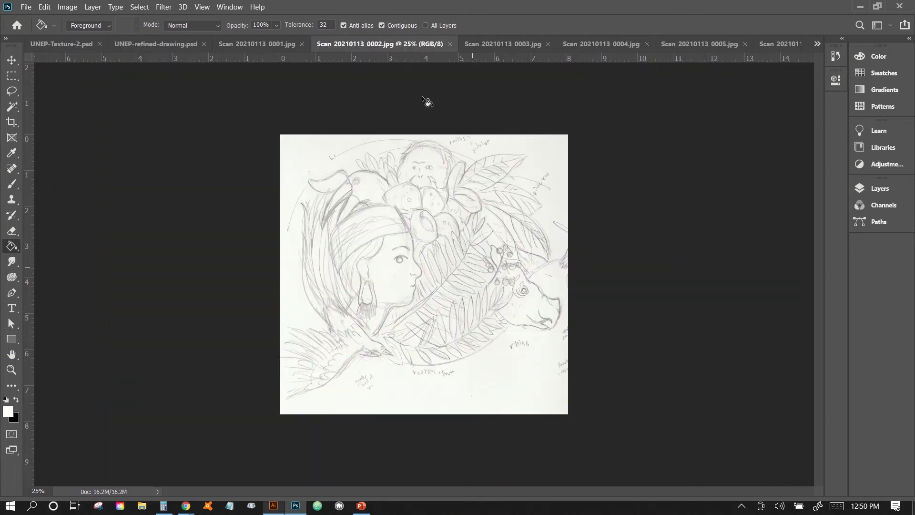
{"action": "left_click", "coordinate": [494, 43]}
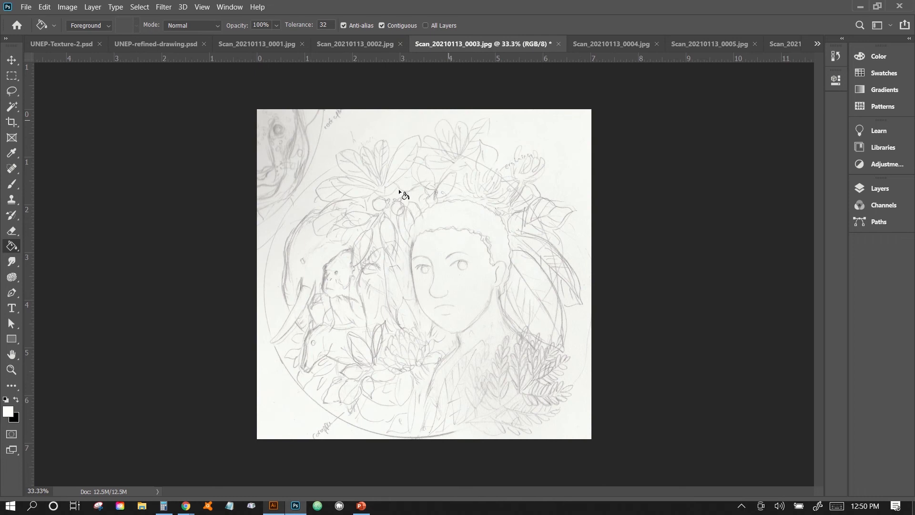
Step: Switch to Illustrator, show the poster's layer list and bring up tracing-yolgnu.ai
{"action": "left_click", "coordinate": [274, 509]}
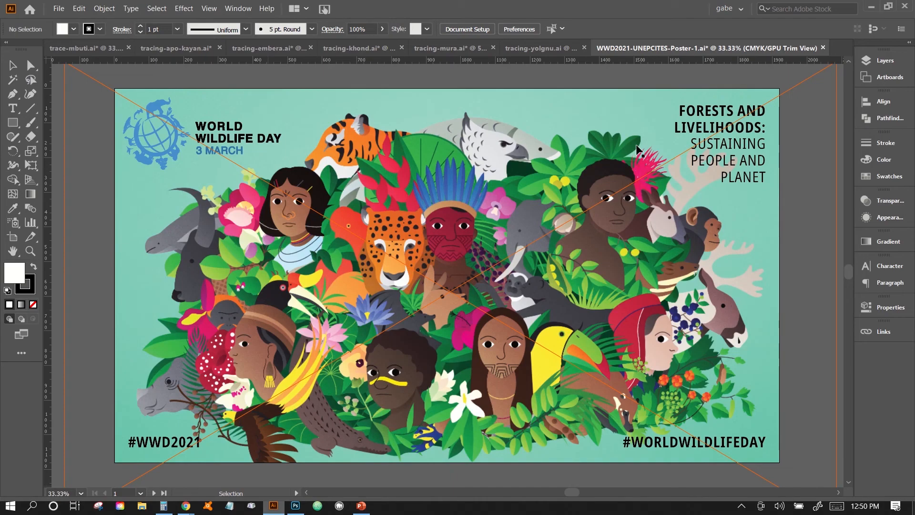
{"action": "left_click", "coordinate": [867, 62]}
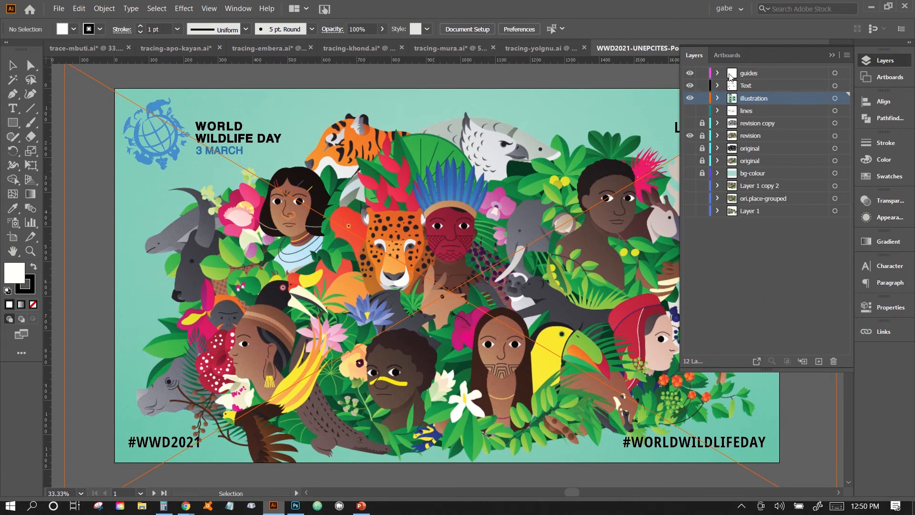
{"action": "left_click", "coordinate": [543, 49]}
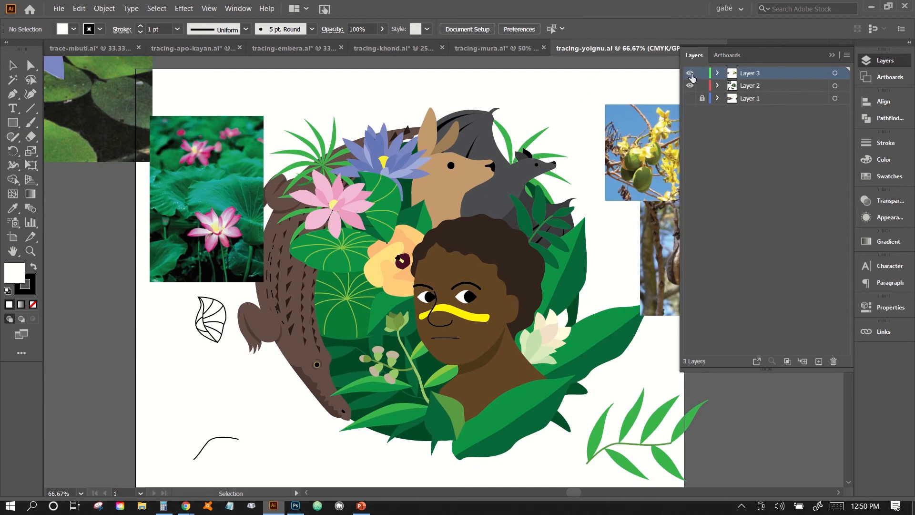
Step: Compare the scanned sketch on Layer 1 with the coloured artwork by toggling the layers, leaving all three layers shown
{"action": "left_click_drag", "start_coordinate": [689, 73], "coordinate": [688, 99]}
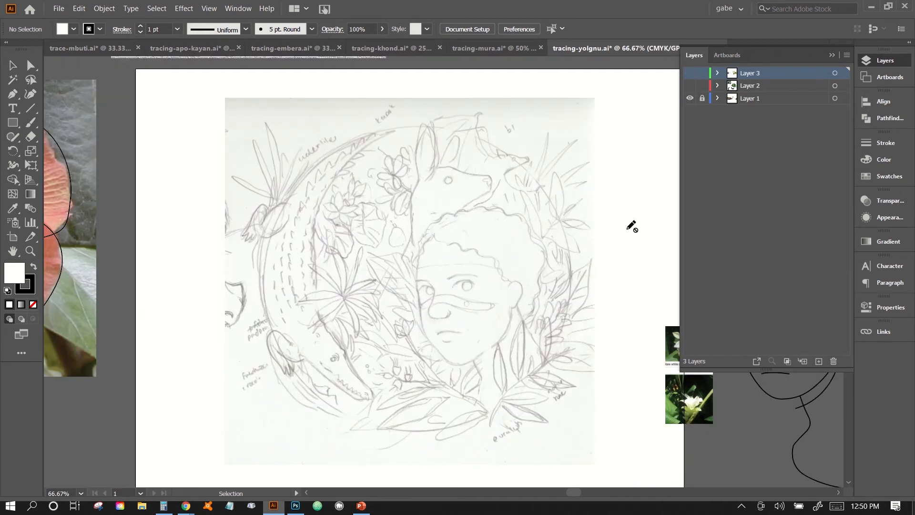
{"action": "left_click", "coordinate": [690, 86]}
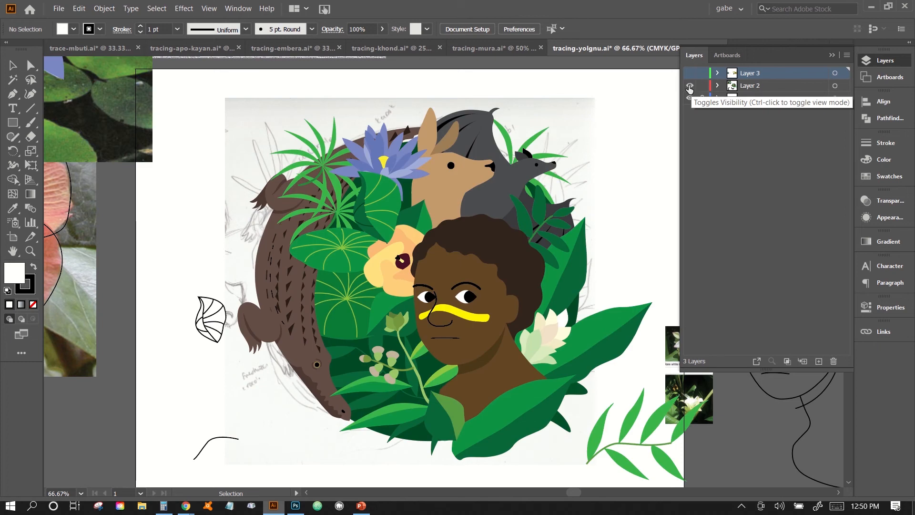
{"action": "left_click", "coordinate": [689, 86]}
{"action": "left_click", "coordinate": [690, 74]}
{"action": "left_click", "coordinate": [690, 85]}
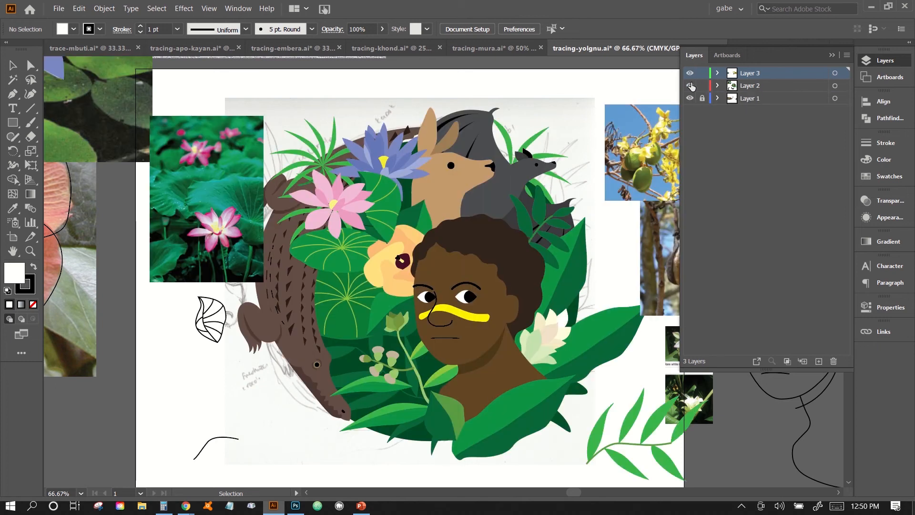
Step: Examine the flower reference photos and line drawings around the yolgnu artboard, checking them against the artwork on Layer 2
{"action": "key", "text": "ctrl+minus"}
{"action": "key", "text": "ctrl+minus"}
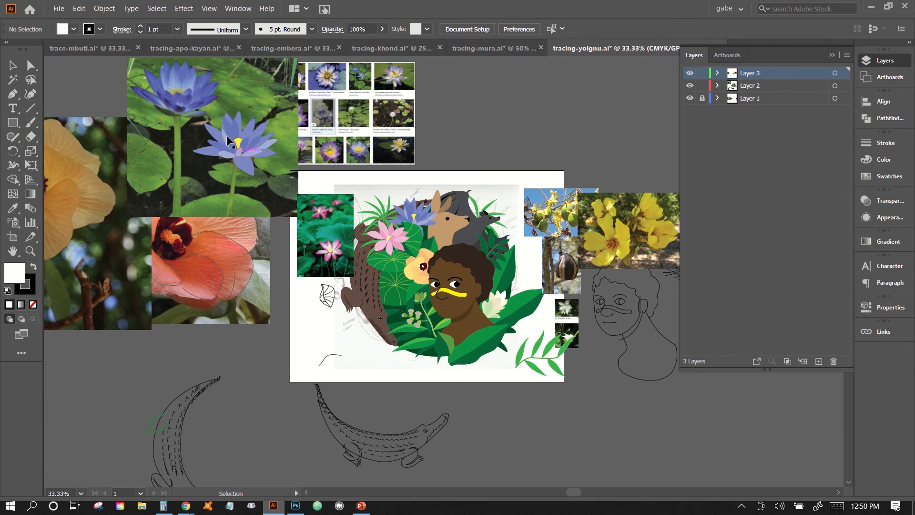
{"action": "scroll", "coordinate": [241, 230], "scroll_direction": "left", "scroll_amount": 3}
{"action": "scroll", "coordinate": [241, 231], "scroll_direction": "right", "scroll_amount": 6}
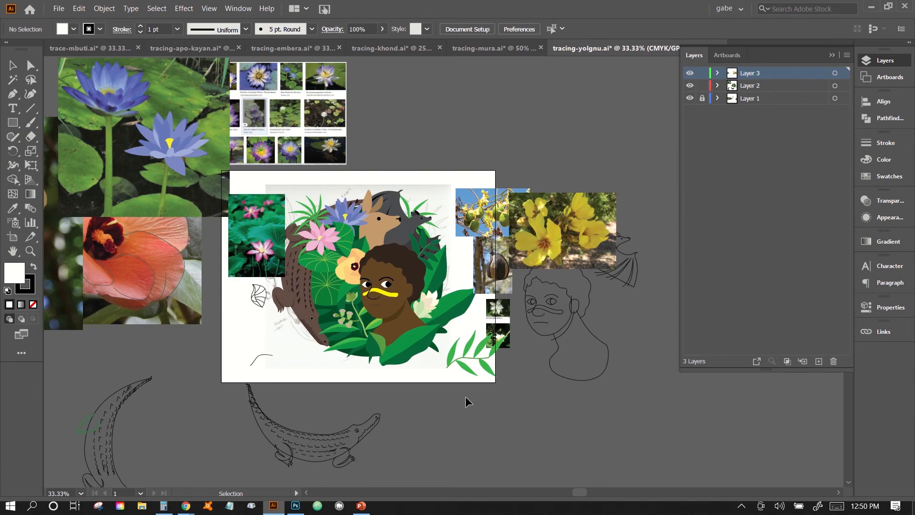
{"action": "scroll", "coordinate": [447, 271], "scroll_direction": "up", "scroll_amount": 4}
{"action": "scroll", "coordinate": [447, 269], "scroll_direction": "up", "scroll_amount": 1}
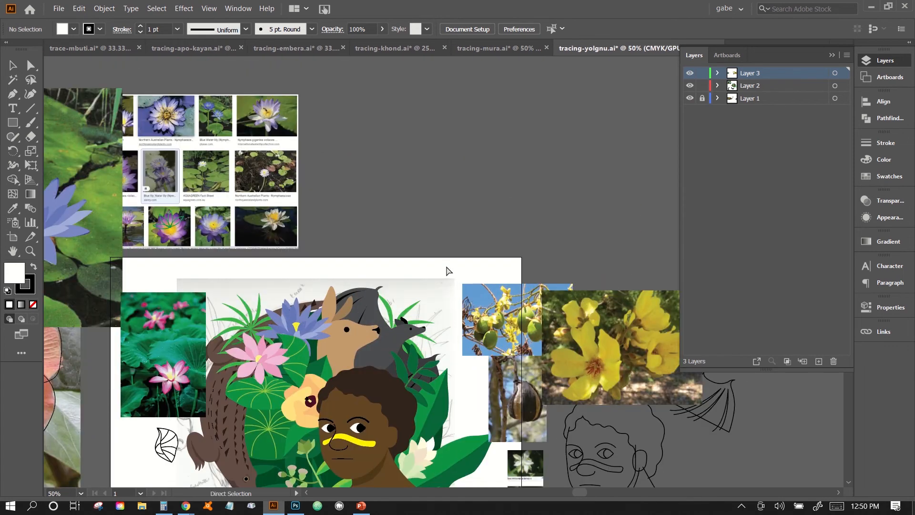
{"action": "left_click", "coordinate": [689, 85]}
{"action": "left_click", "coordinate": [689, 85]}
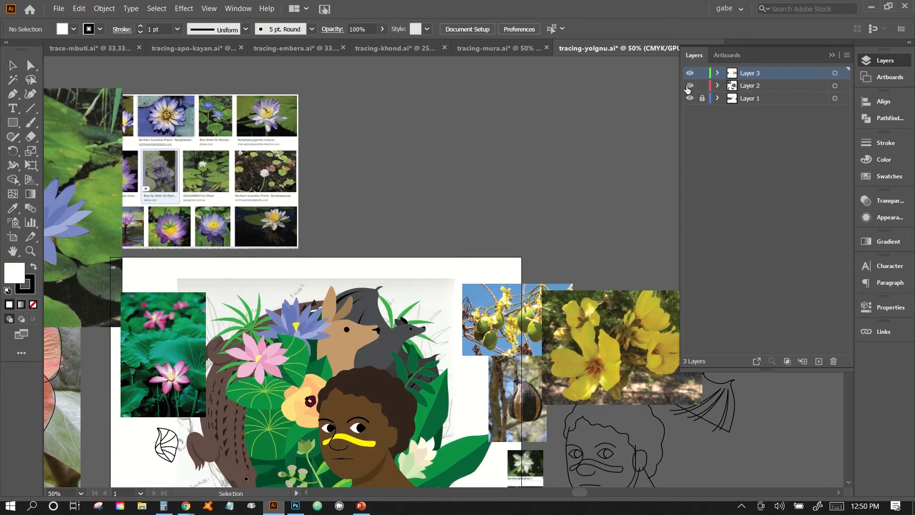
Step: Bring up tracing-mura.ai and briefly hide the coloured artwork on Layer 4 to view the linework over the sketch
{"action": "left_click", "coordinate": [505, 50]}
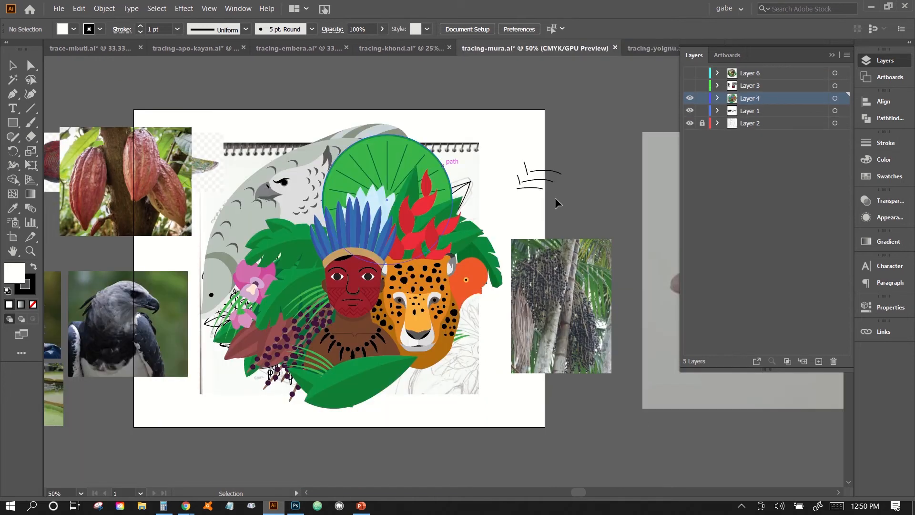
{"action": "left_click", "coordinate": [691, 98]}
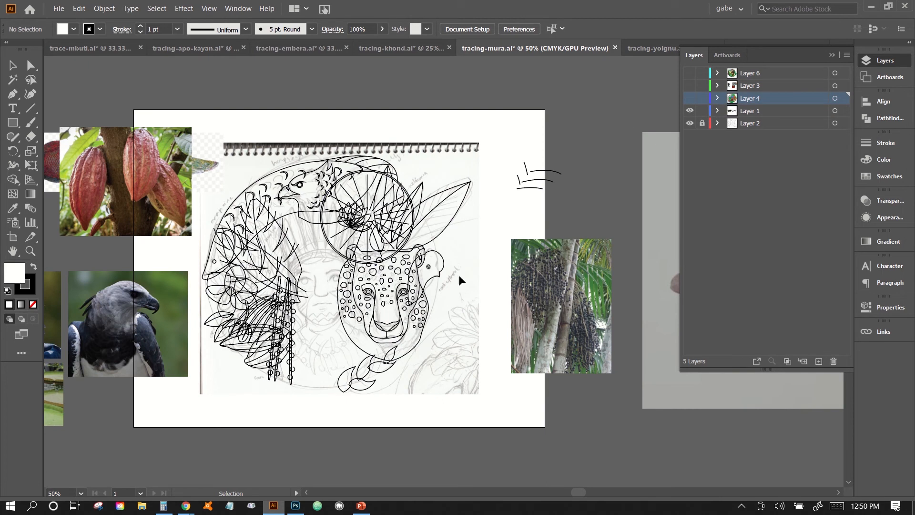
{"action": "left_click", "coordinate": [690, 98]}
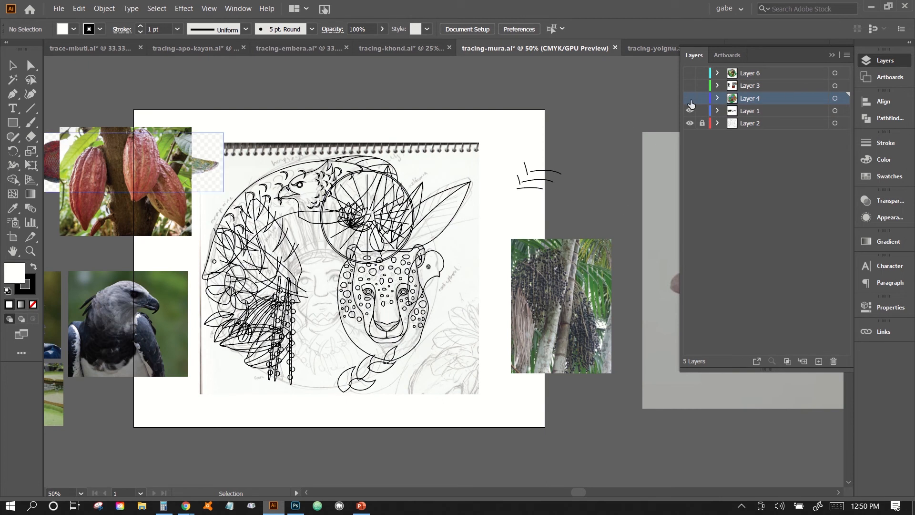
Step: Examine the plant and bird reference photos on both sides of the mura artboard, including the orchid image
{"action": "scroll", "coordinate": [292, 295], "scroll_direction": "left", "scroll_amount": 5}
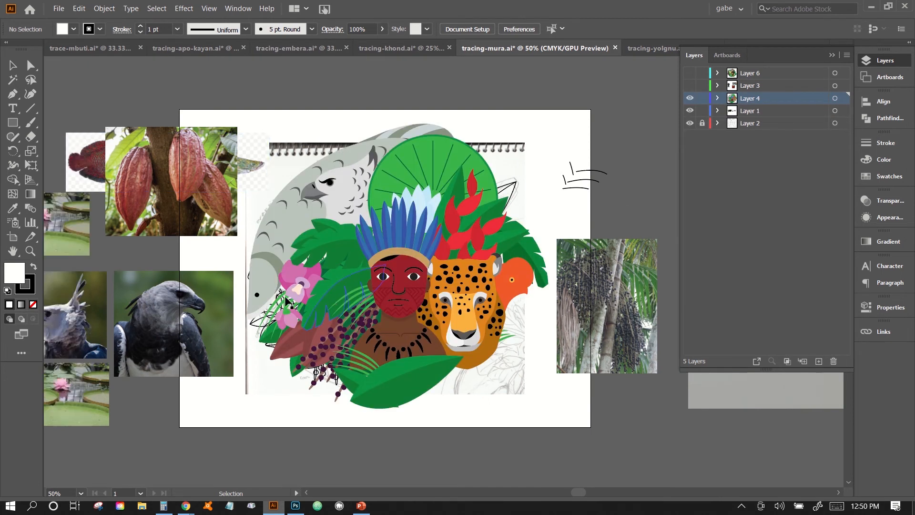
{"action": "scroll", "coordinate": [270, 330], "scroll_direction": "right", "scroll_amount": 2}
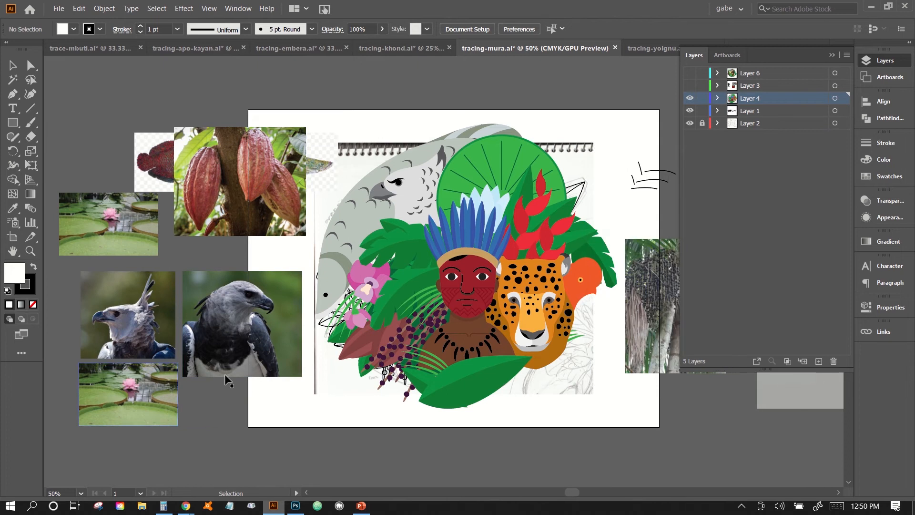
{"action": "scroll", "coordinate": [122, 202], "scroll_direction": "right", "scroll_amount": 5}
{"action": "scroll", "coordinate": [673, 346], "scroll_direction": "left", "scroll_amount": 1}
{"action": "scroll", "coordinate": [673, 346], "scroll_direction": "right", "scroll_amount": 5}
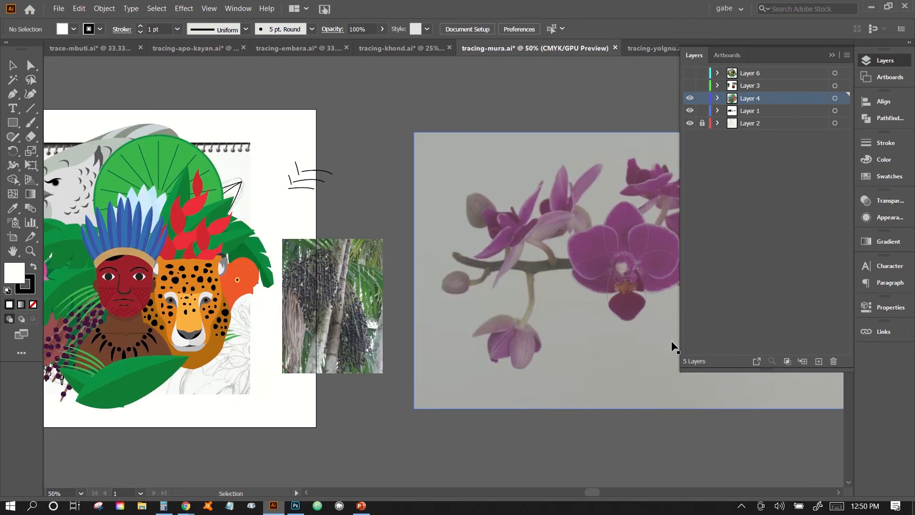
{"action": "scroll", "coordinate": [649, 331], "scroll_direction": "right", "scroll_amount": 5}
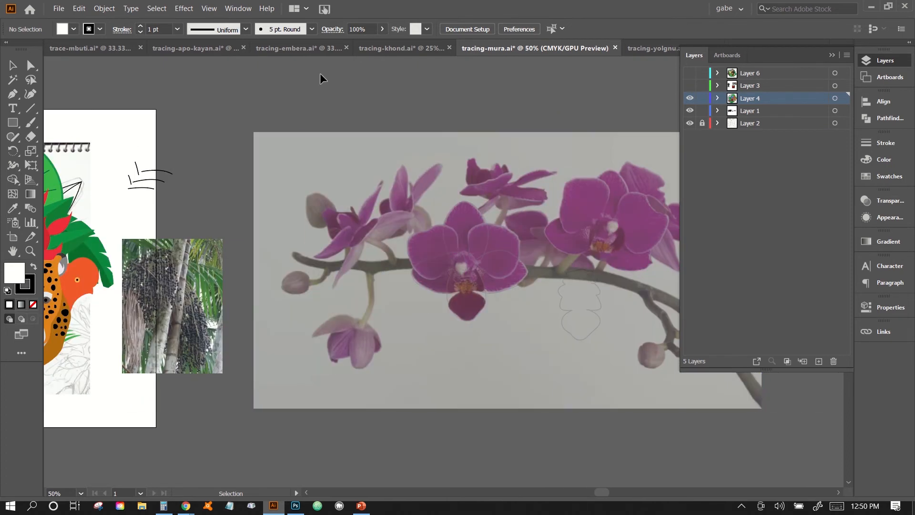
Step: Bring up tracing-khond.ai and survey the botanical, animal and portrait references surrounding its artboard
{"action": "left_click", "coordinate": [375, 44]}
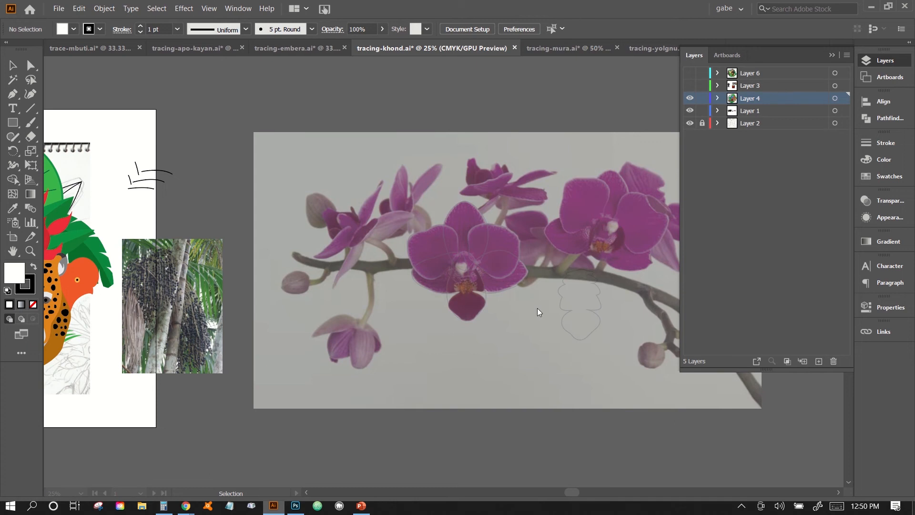
{"action": "scroll", "coordinate": [473, 333], "scroll_direction": "down", "scroll_amount": 2}
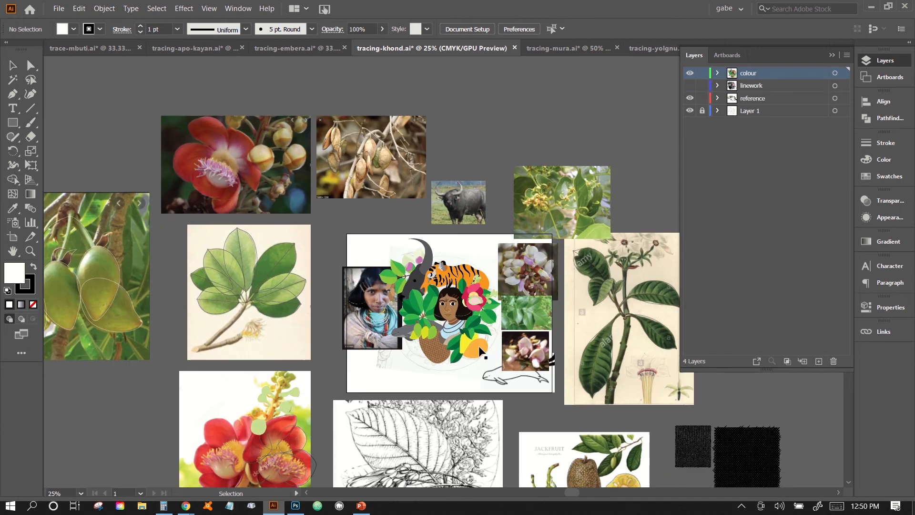
{"action": "scroll", "coordinate": [422, 339], "scroll_direction": "up", "scroll_amount": 1}
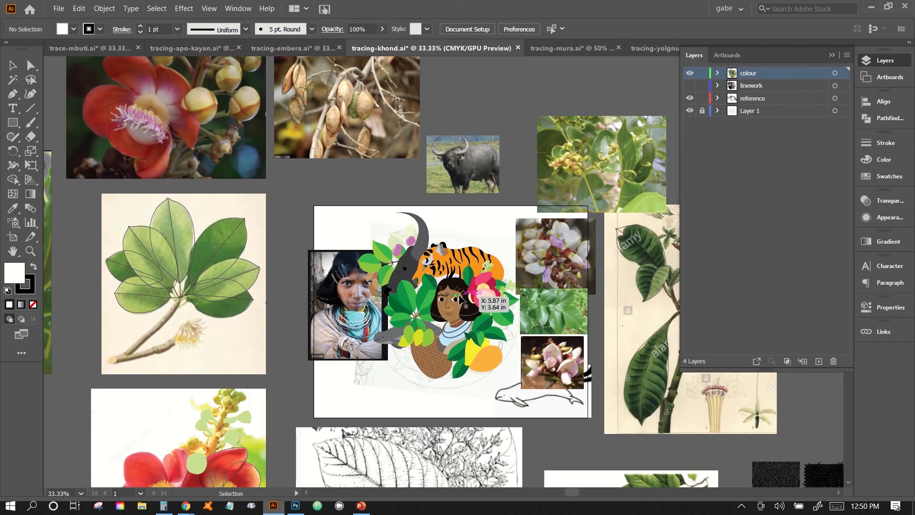
{"action": "scroll", "coordinate": [433, 388], "scroll_direction": "right", "scroll_amount": 5}
{"action": "right_click", "coordinate": [434, 391]}
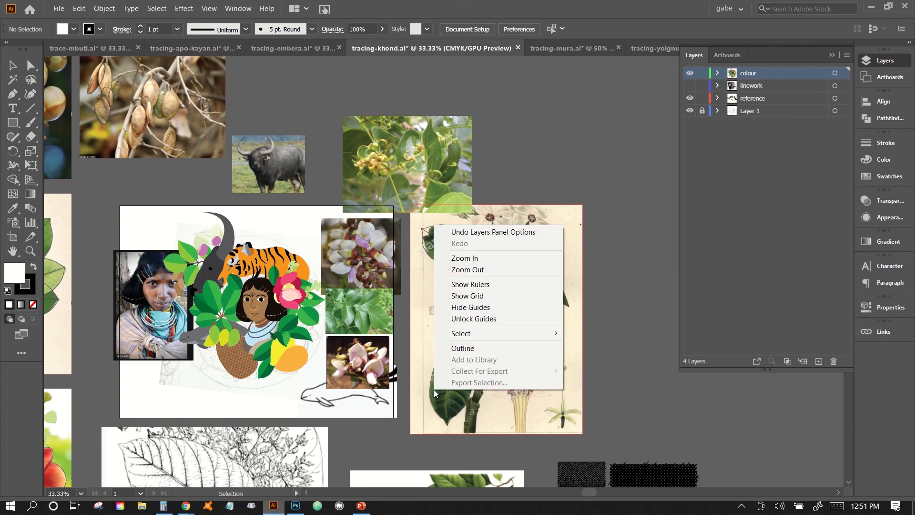
{"action": "left_click", "coordinate": [271, 411]}
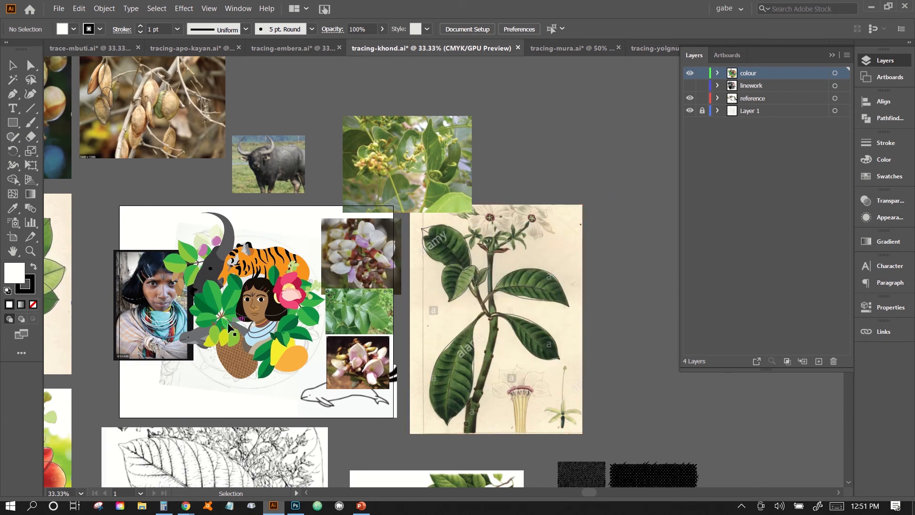
{"action": "scroll", "coordinate": [249, 360], "scroll_direction": "left", "scroll_amount": 3}
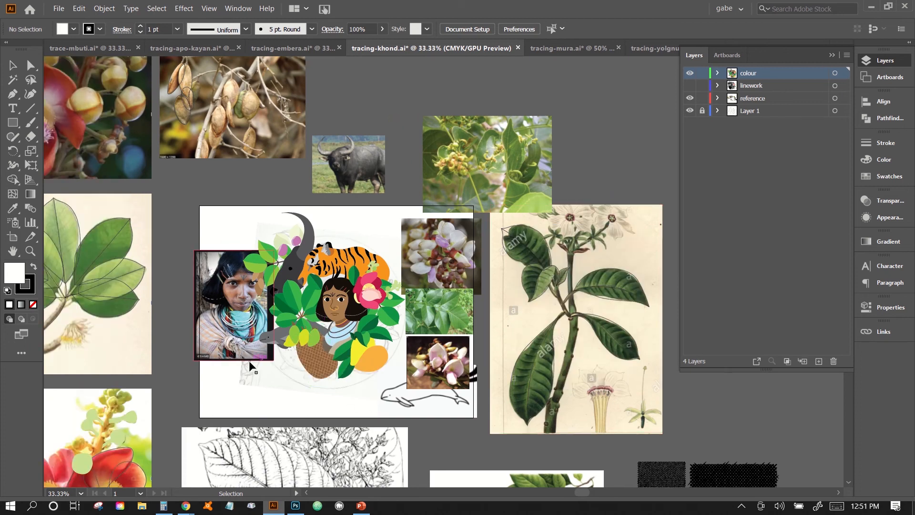
{"action": "scroll", "coordinate": [316, 379], "scroll_direction": "down", "scroll_amount": 1}
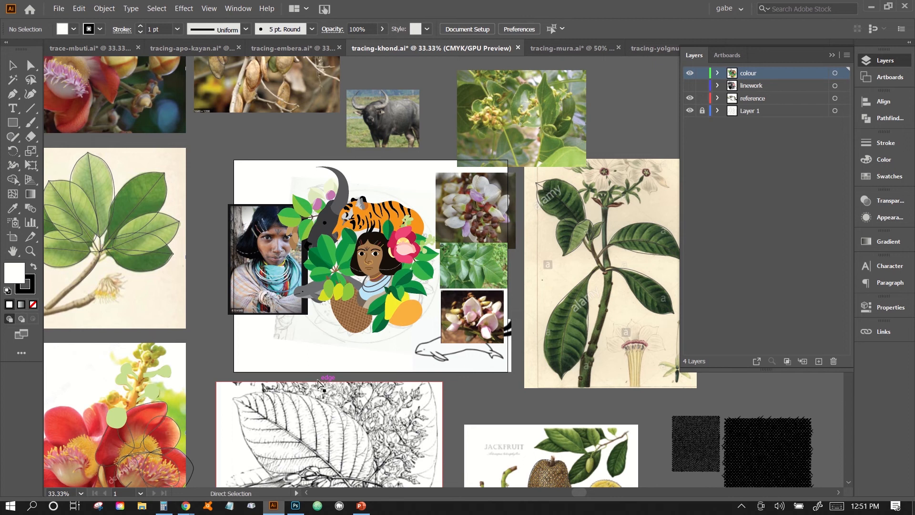
Step: Inspect the coloured khond illustration up close at 66.67% beside its portrait and flower references
{"action": "key", "text": "ctrl+equal"}
{"action": "key", "text": "ctrl+equal"}
{"action": "scroll", "coordinate": [246, 247], "scroll_direction": "up", "scroll_amount": 3}
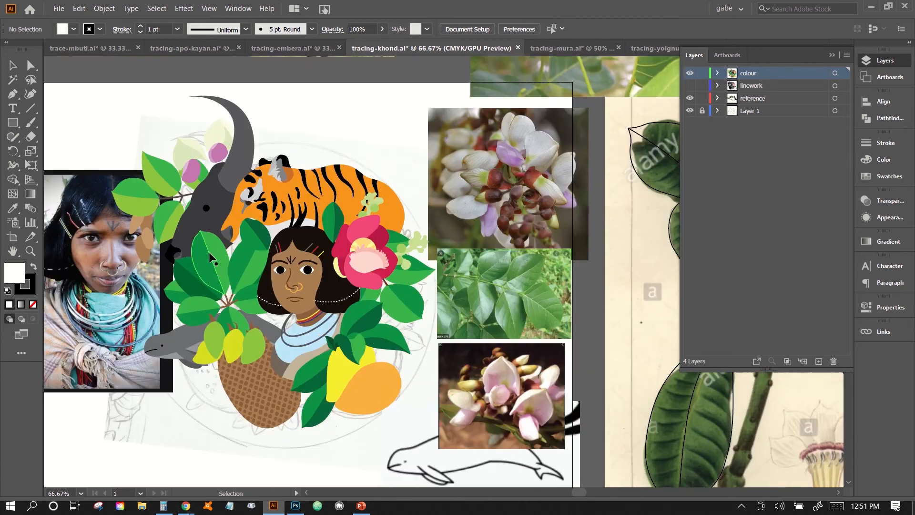
Step: Bring up tracing-embera.ai, followed by tracing-apo-kayan.ai at 33.33%, and view each coloured illustration among its reference photos
{"action": "scroll", "coordinate": [392, 195], "scroll_direction": "left", "scroll_amount": 2}
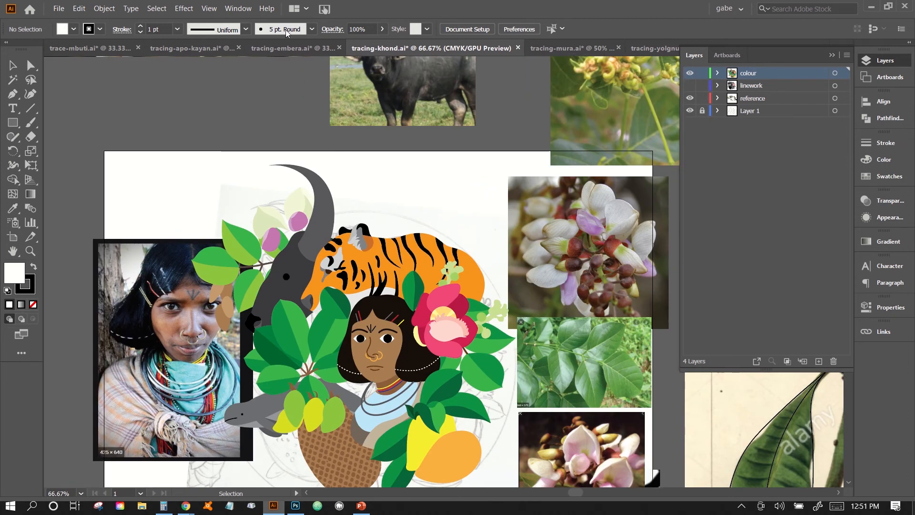
{"action": "left_click", "coordinate": [291, 49]}
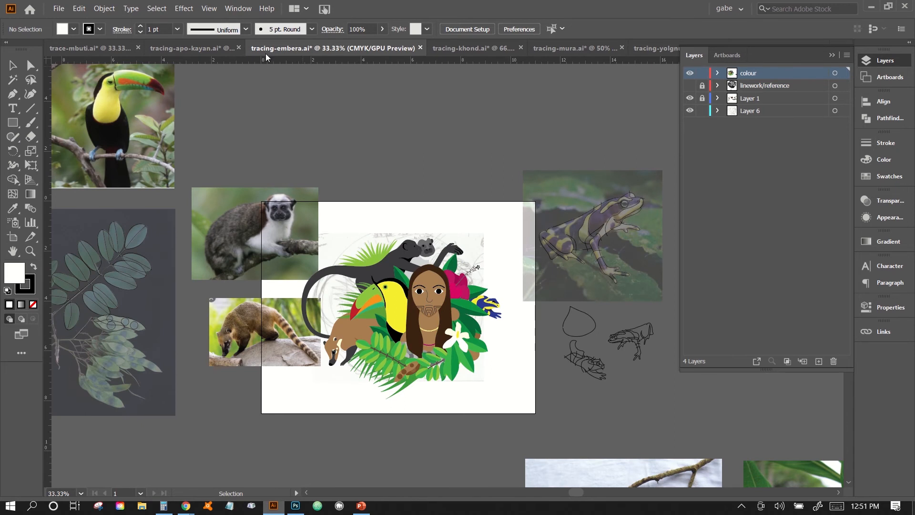
{"action": "left_click", "coordinate": [195, 48]}
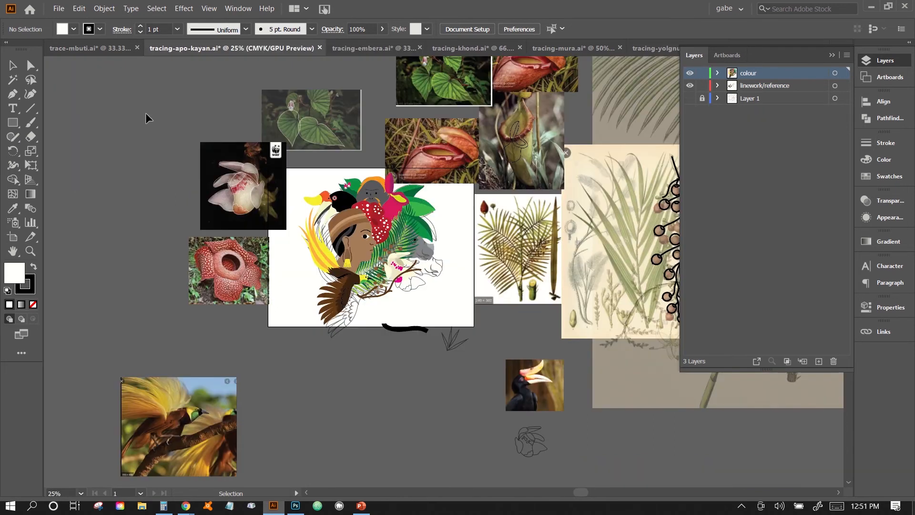
{"action": "scroll", "coordinate": [513, 246], "scroll_direction": "up", "scroll_amount": 1}
{"action": "key", "text": "ctrl+="}
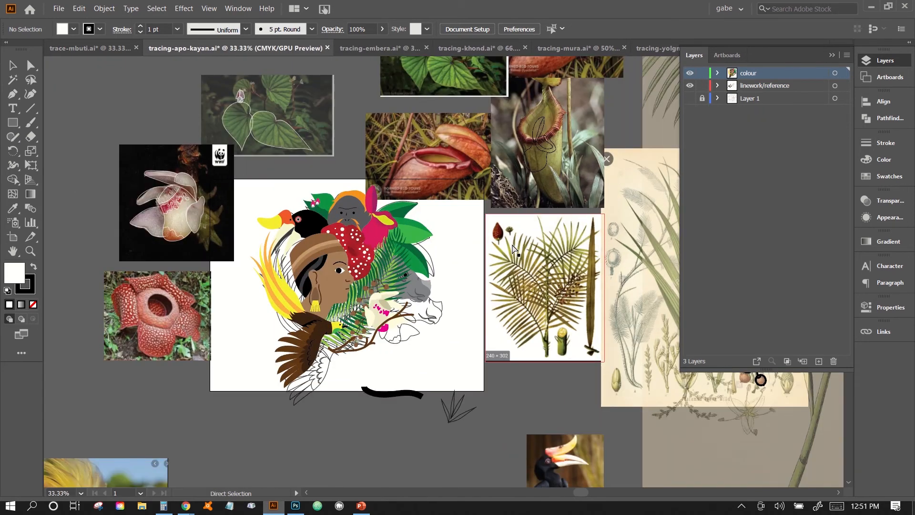
Step: Bring up trace-mbuti.ai and survey the plant and animal references surrounding its artboard
{"action": "left_click", "coordinate": [88, 48]}
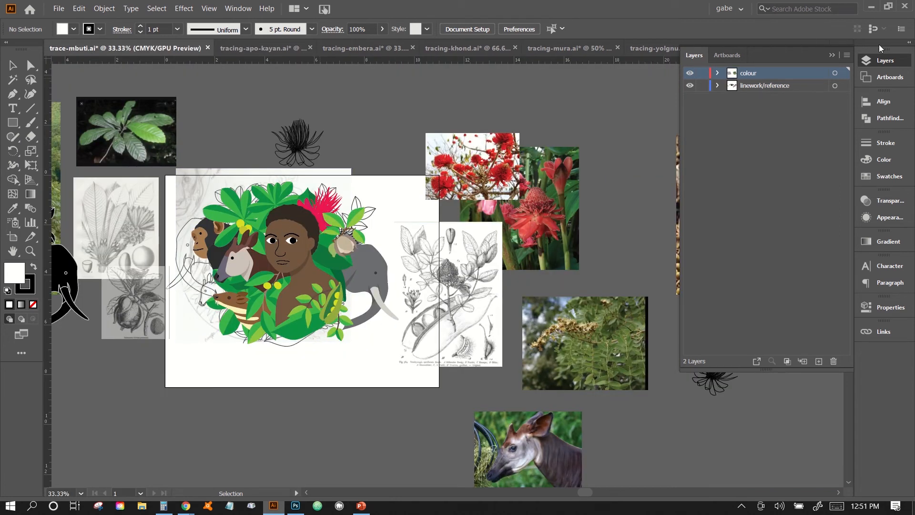
{"action": "left_click", "coordinate": [832, 55]}
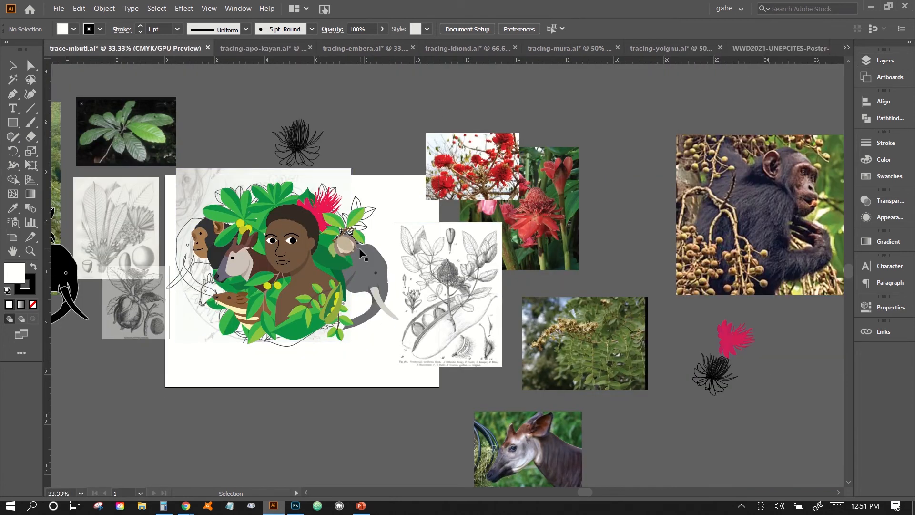
{"action": "scroll", "coordinate": [362, 255], "scroll_direction": "left", "scroll_amount": 3}
{"action": "scroll", "coordinate": [387, 328], "scroll_direction": "up", "scroll_amount": 3}
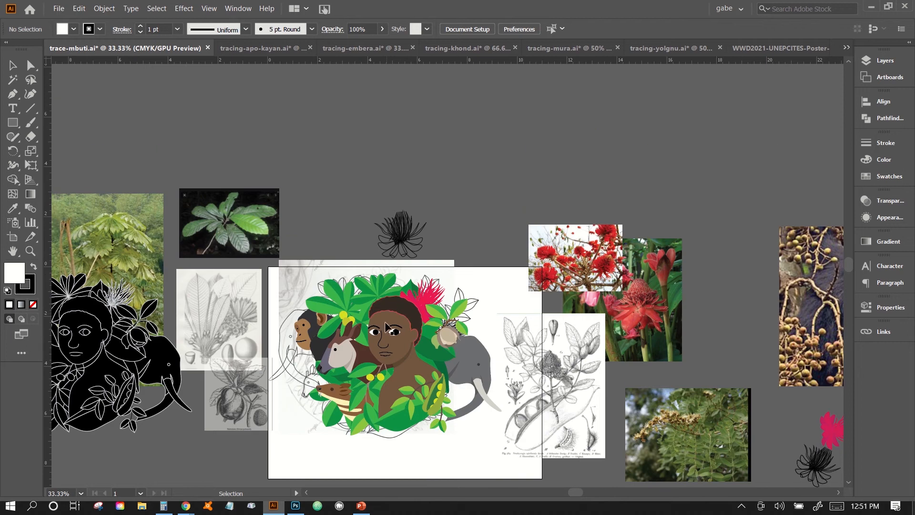
Step: Hide the linework/reference layer in trace-mbuti.ai and select all of the coloured artwork on the artboard
{"action": "left_click", "coordinate": [379, 333]}
{"action": "left_click", "coordinate": [885, 60]}
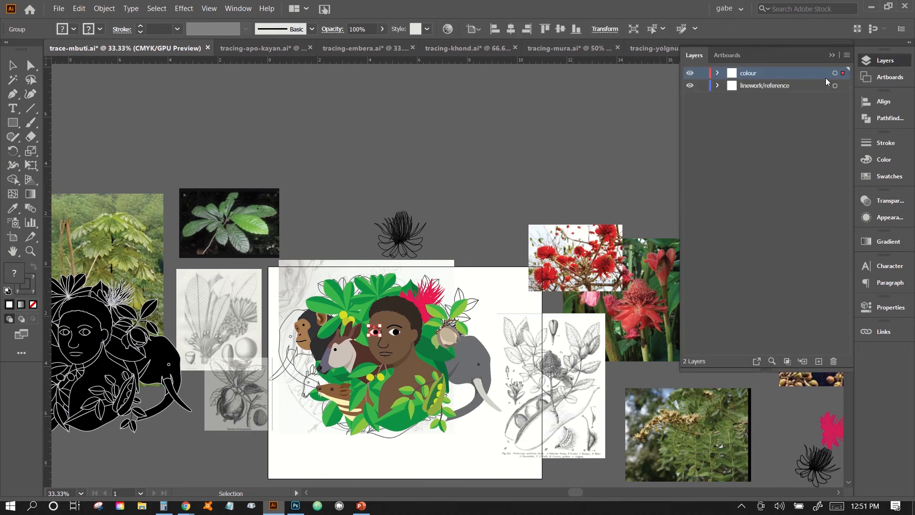
{"action": "left_click", "coordinate": [690, 86]}
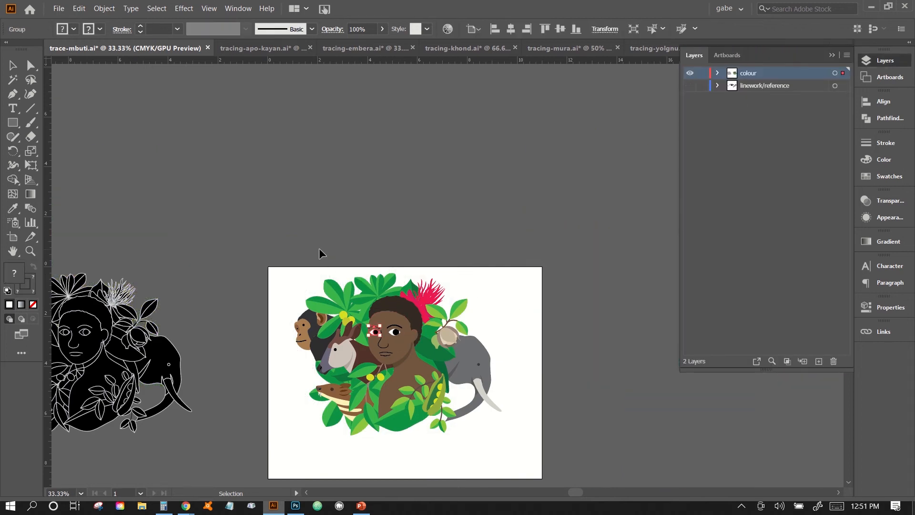
{"action": "left_click", "coordinate": [292, 266]}
{"action": "key", "text": "ctrl+a"}
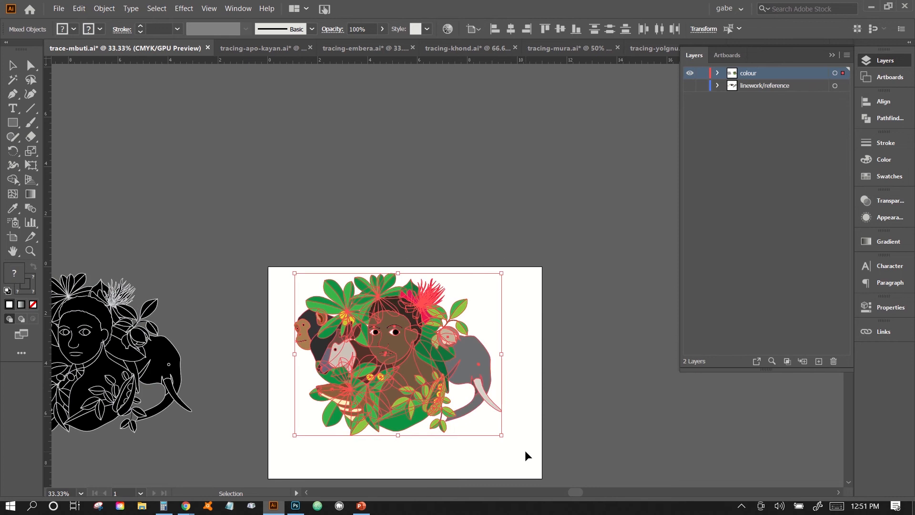
Step: Bring up the WWD2021-UNEPCITES-Poster-1 file and hide its illustration layer to expose the flat-colour revision artwork
{"action": "left_click", "coordinate": [829, 55]}
{"action": "left_click", "coordinate": [798, 49]}
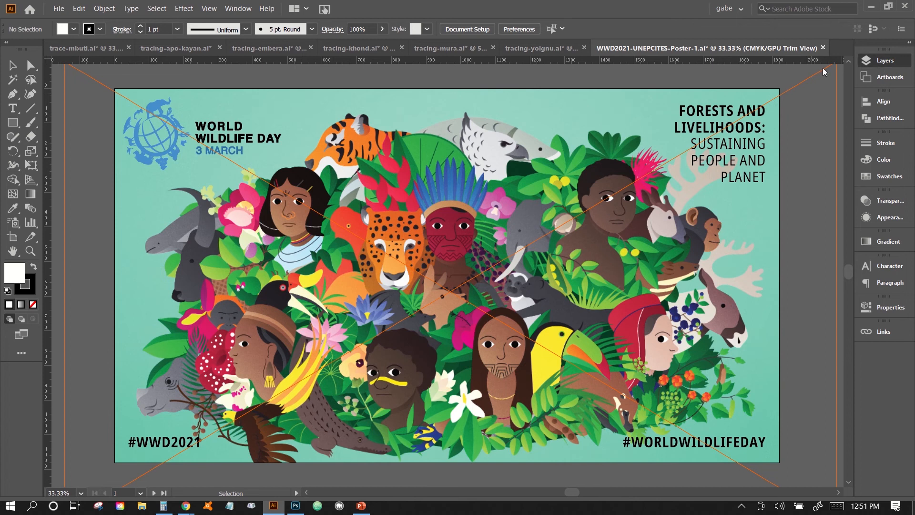
{"action": "left_click", "coordinate": [886, 59]}
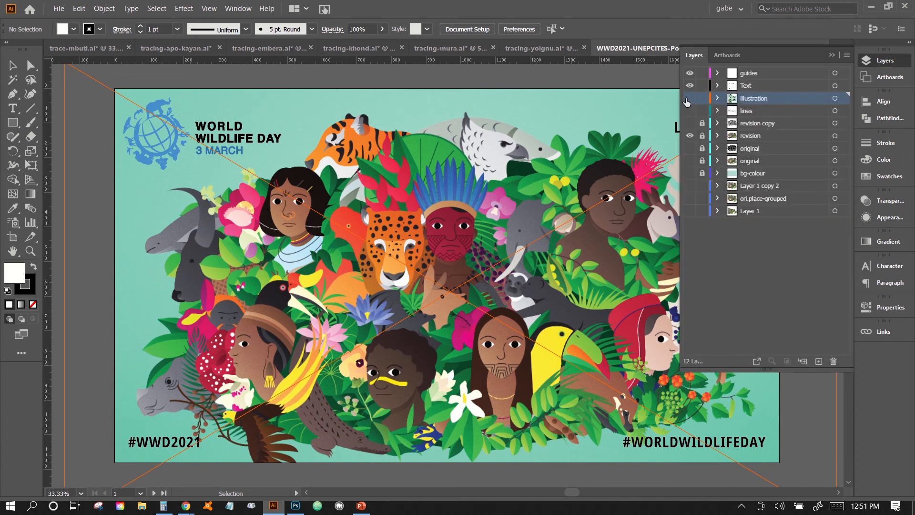
{"action": "left_click", "coordinate": [687, 100]}
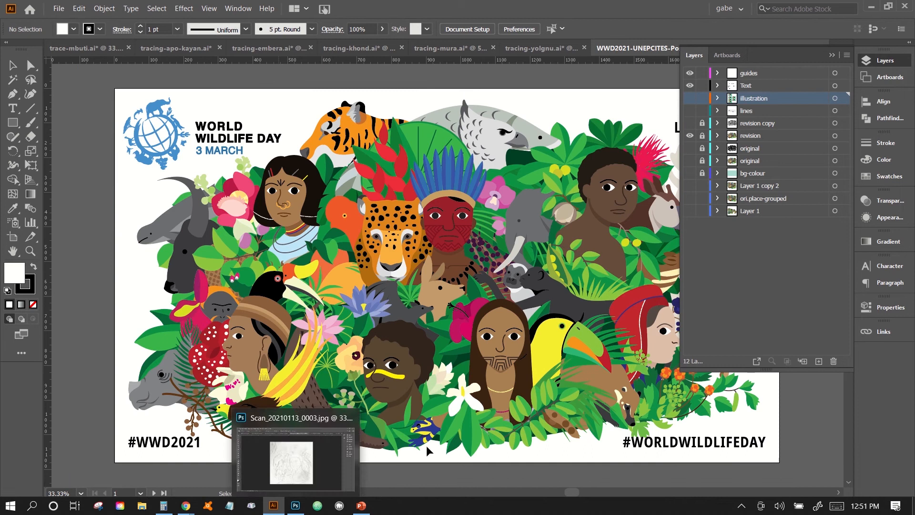
Step: Select the embera, khond and apo-kayan illustration groups in turn to show how the revision layer is assembled
{"action": "scroll", "coordinate": [517, 403], "scroll_direction": "right", "scroll_amount": 3}
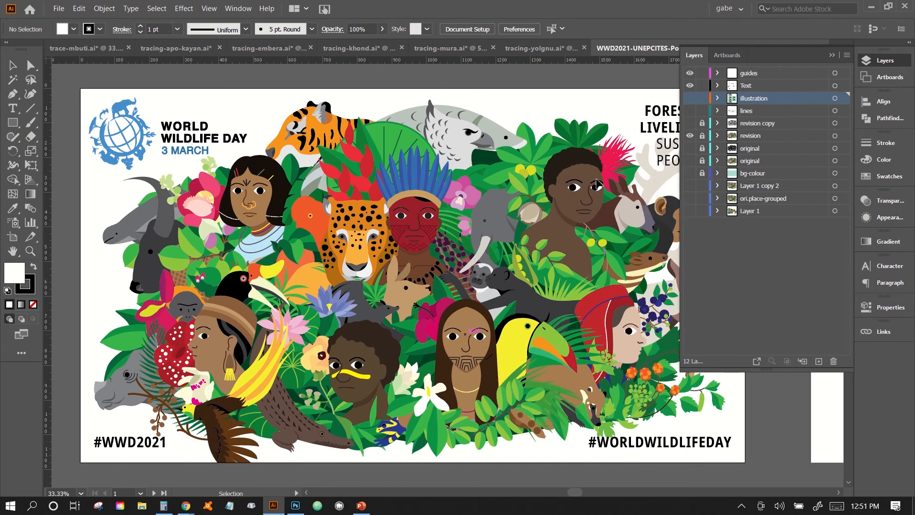
{"action": "left_click_drag", "start_coordinate": [470, 288], "coordinate": [481, 338]}
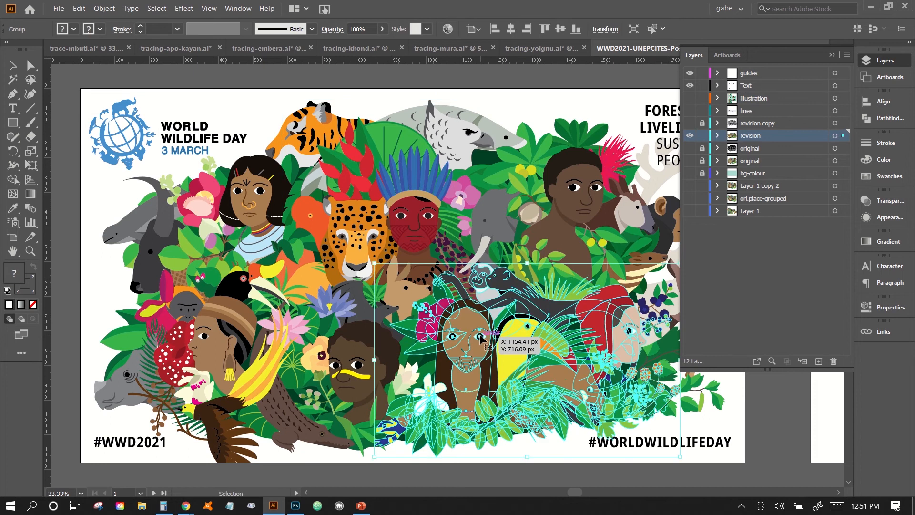
{"action": "left_click", "coordinate": [417, 198]}
{"action": "left_click", "coordinate": [253, 226]}
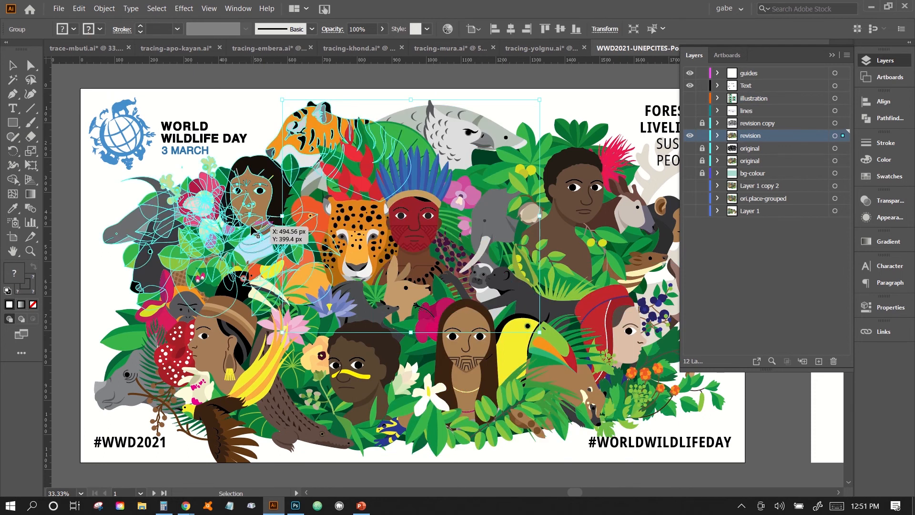
{"action": "left_click", "coordinate": [254, 345]}
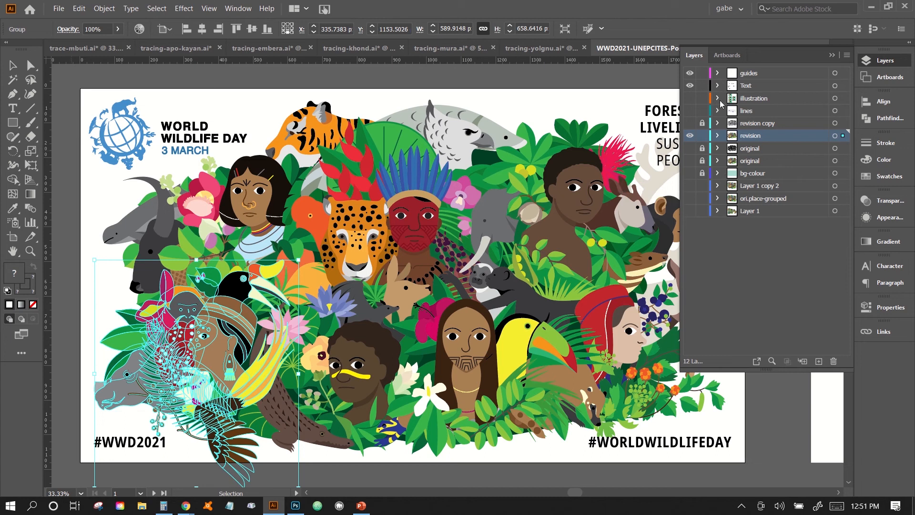
Step: Display the composition guides over the poster, deselect the artwork, and survey the layout from side to side
{"action": "left_click", "coordinate": [749, 74]}
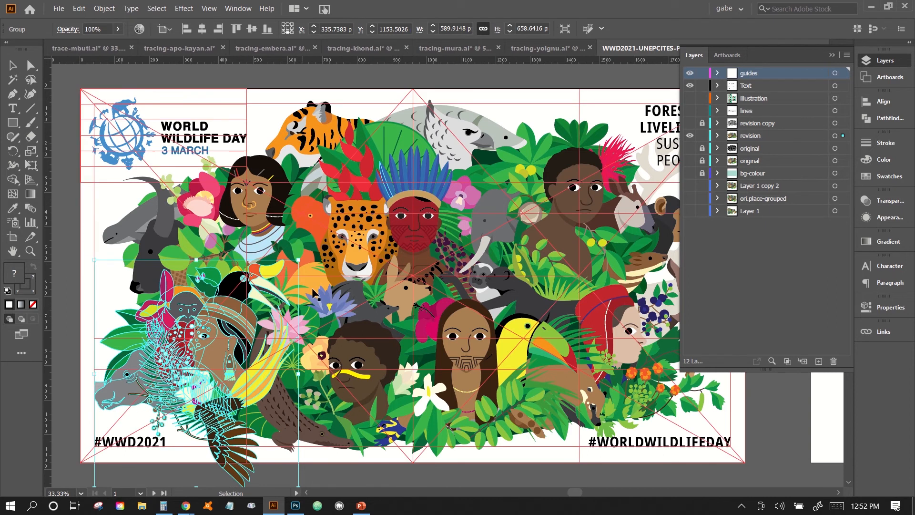
{"action": "left_click", "coordinate": [350, 474]}
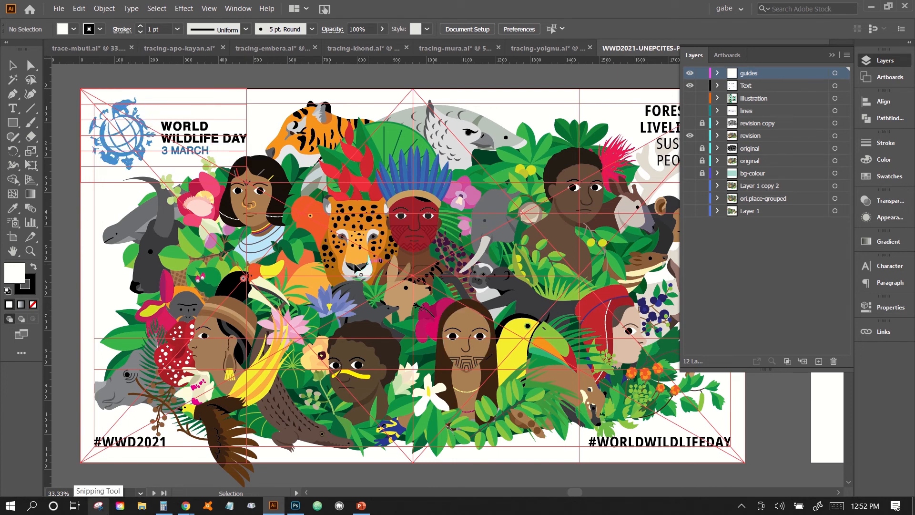
{"action": "scroll", "coordinate": [407, 118], "scroll_direction": "right", "scroll_amount": 2}
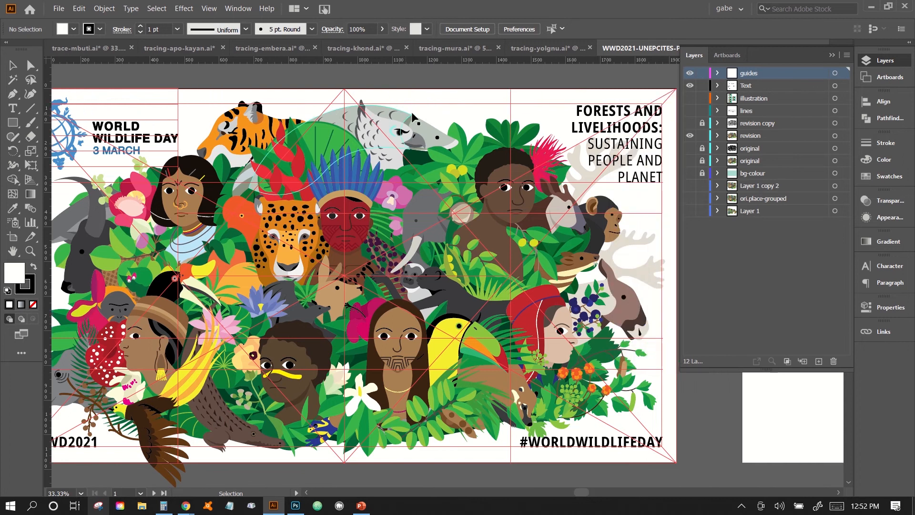
{"action": "scroll", "coordinate": [415, 139], "scroll_direction": "left", "scroll_amount": 2}
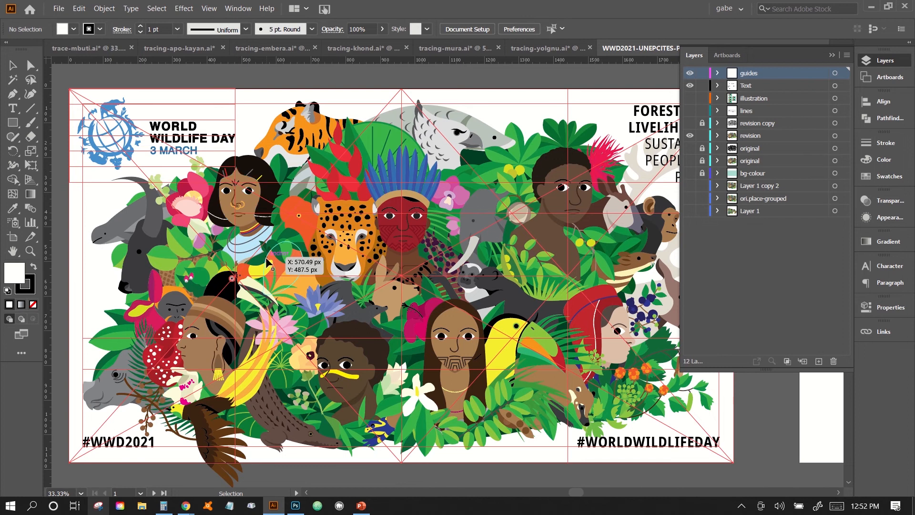
{"action": "scroll", "coordinate": [270, 265], "scroll_direction": "right", "scroll_amount": 3}
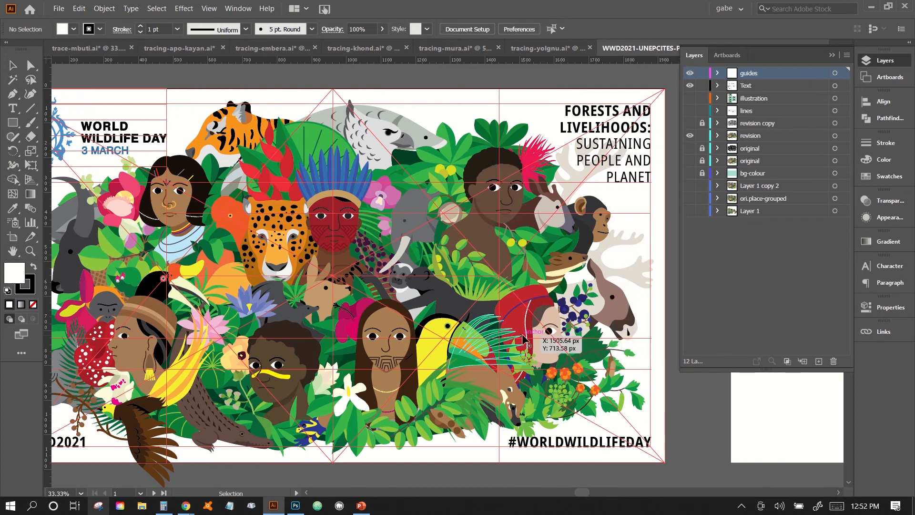
Step: Examine the faces, animals and plants across the poster at 50% against the composition guide lines
{"action": "key", "text": "a"}
{"action": "key", "text": "ctrl+equal"}
{"action": "key", "text": "v"}
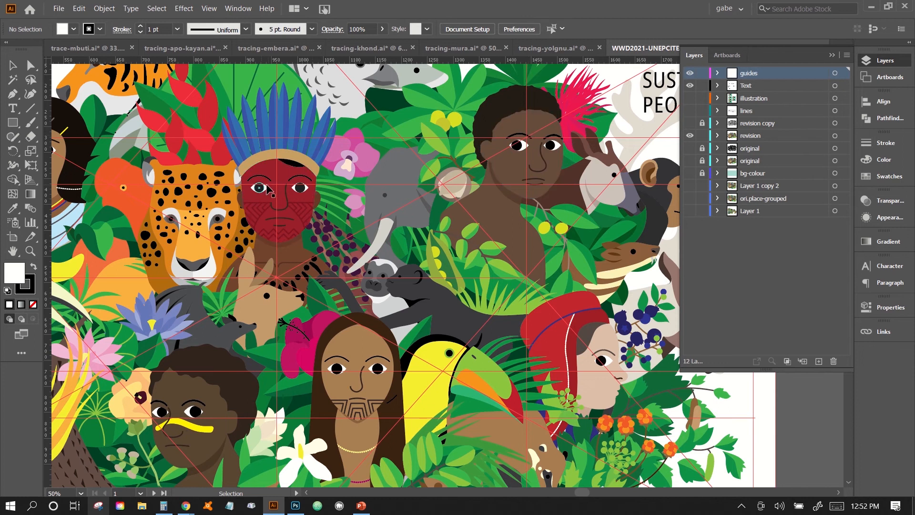
{"action": "scroll", "coordinate": [268, 187], "scroll_direction": "left", "scroll_amount": 2}
{"action": "scroll", "coordinate": [300, 197], "scroll_direction": "left", "scroll_amount": 2}
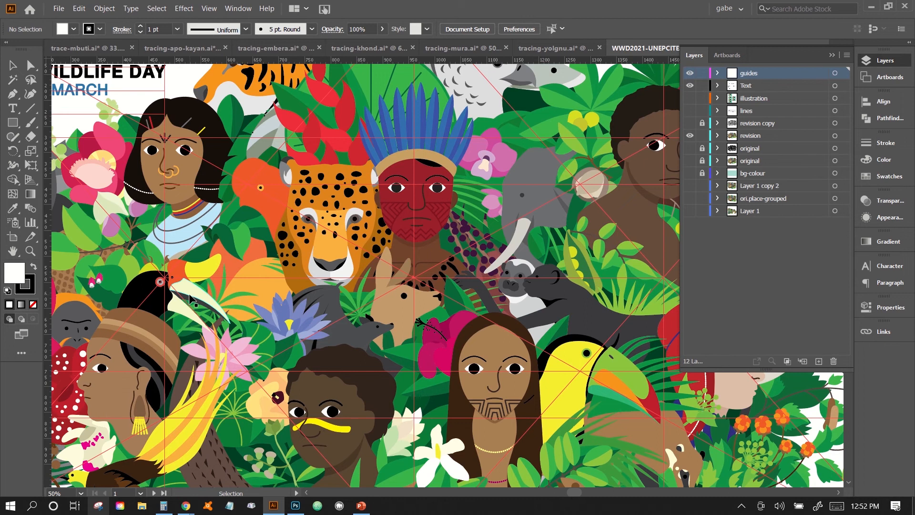
{"action": "scroll", "coordinate": [170, 191], "scroll_direction": "down", "scroll_amount": 2}
{"action": "scroll", "coordinate": [190, 299], "scroll_direction": "left", "scroll_amount": 2}
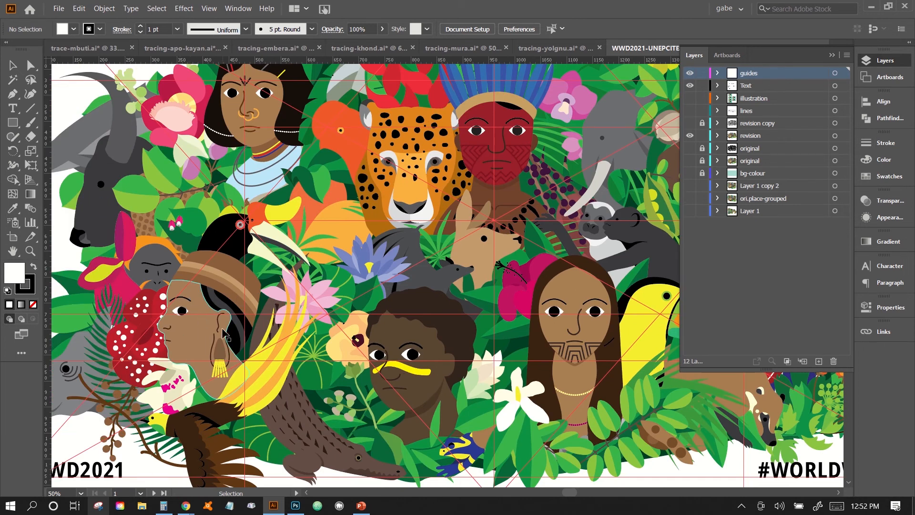
{"action": "scroll", "coordinate": [223, 331], "scroll_direction": "left", "scroll_amount": 2}
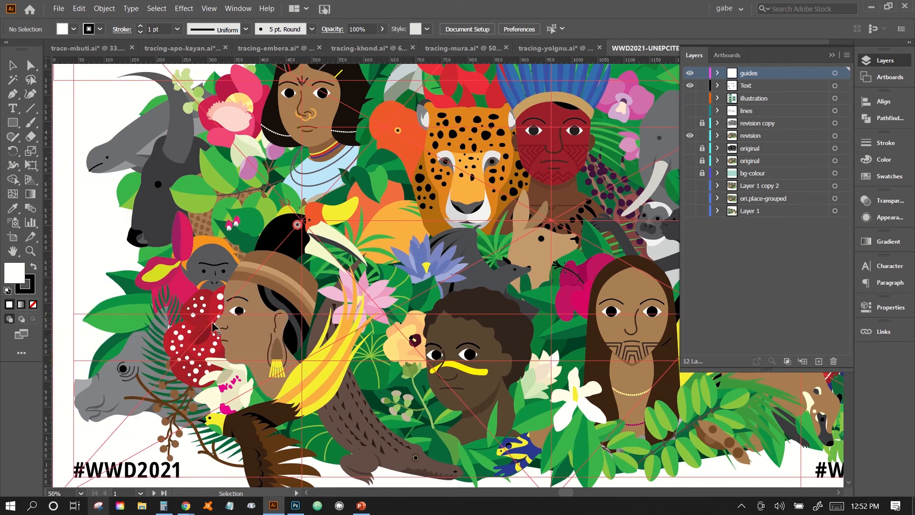
{"action": "scroll", "coordinate": [328, 336], "scroll_direction": "right", "scroll_amount": 2}
{"action": "scroll", "coordinate": [328, 336], "scroll_direction": "right", "scroll_amount": 2}
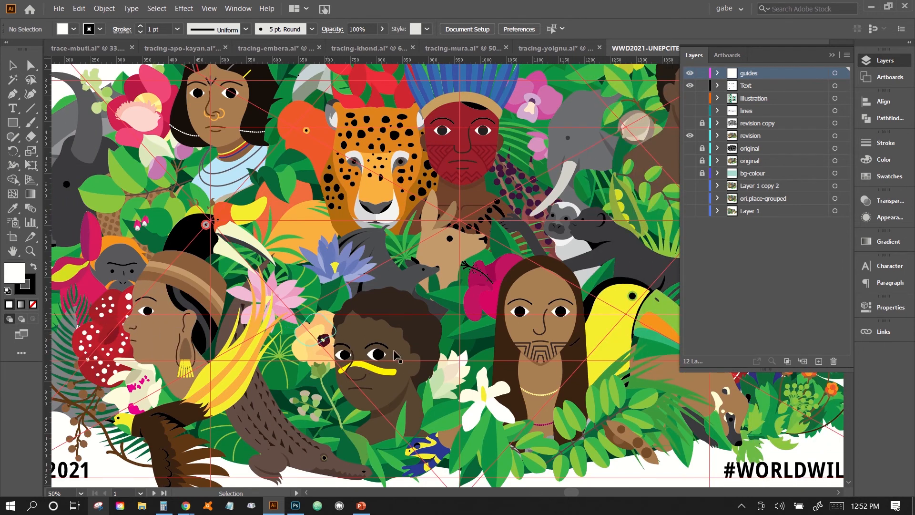
{"action": "scroll", "coordinate": [399, 357], "scroll_direction": "right", "scroll_amount": 2}
{"action": "scroll", "coordinate": [593, 310], "scroll_direction": "right", "scroll_amount": 7}
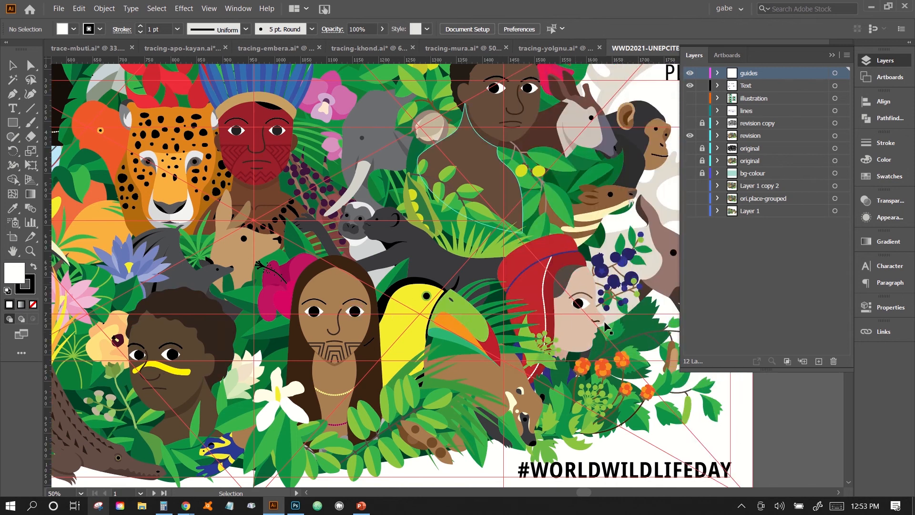
Step: Hide the composition guides and view the poster artwork at 33.33% without them
{"action": "key", "text": "ctrl+minus"}
{"action": "scroll", "coordinate": [456, 315], "scroll_direction": "left", "scroll_amount": 2}
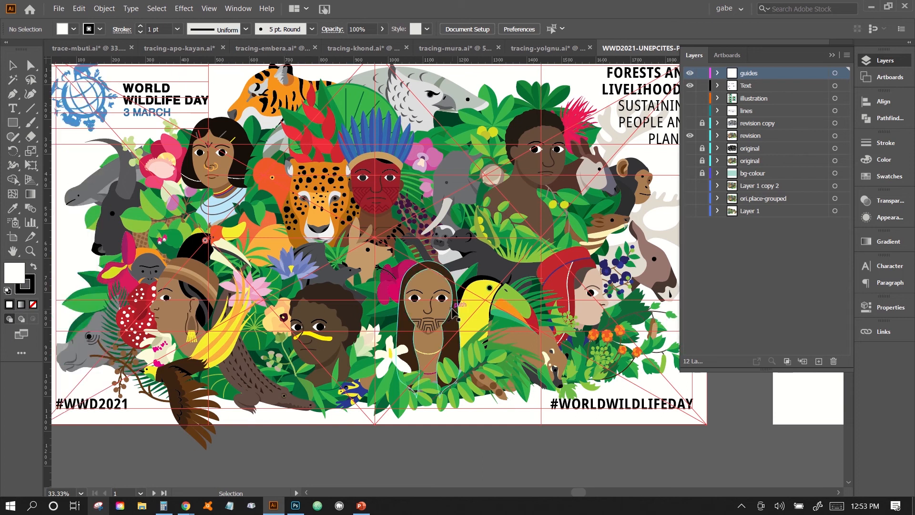
{"action": "key", "text": "ctrl+semicolon"}
{"action": "key", "text": "v"}
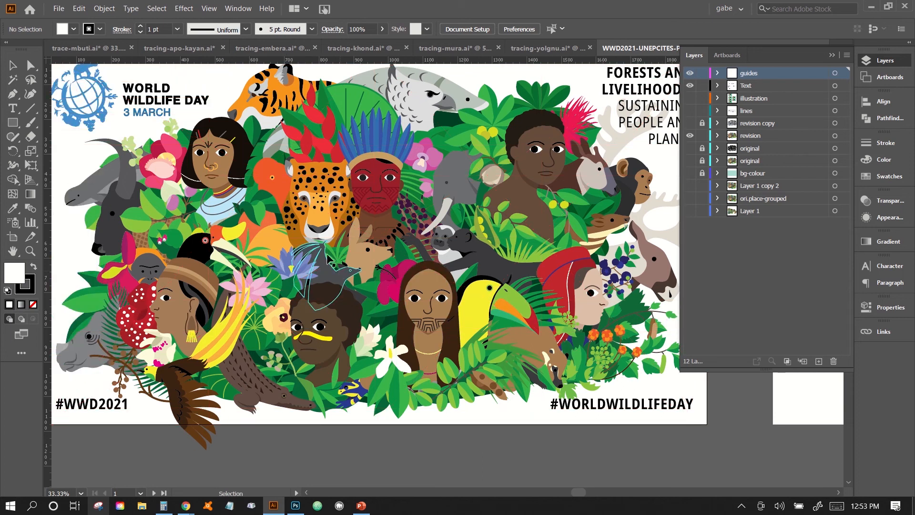
{"action": "scroll", "coordinate": [328, 258], "scroll_direction": "up", "scroll_amount": 3}
{"action": "scroll", "coordinate": [328, 258], "scroll_direction": "down", "scroll_amount": 1}
{"action": "scroll", "coordinate": [328, 258], "scroll_direction": "down", "scroll_amount": 1}
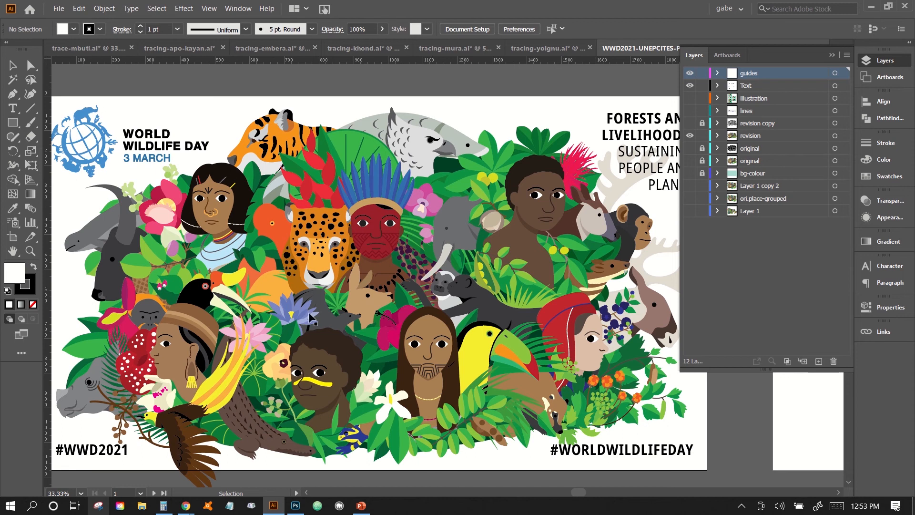
Step: Point out the World Wildlife Day logo, the Forests and Livelihoods title and the #WWD2021 hashtag by selecting each, then clear the selection
{"action": "left_click", "coordinate": [260, 348]}
{"action": "left_click", "coordinate": [146, 150]}
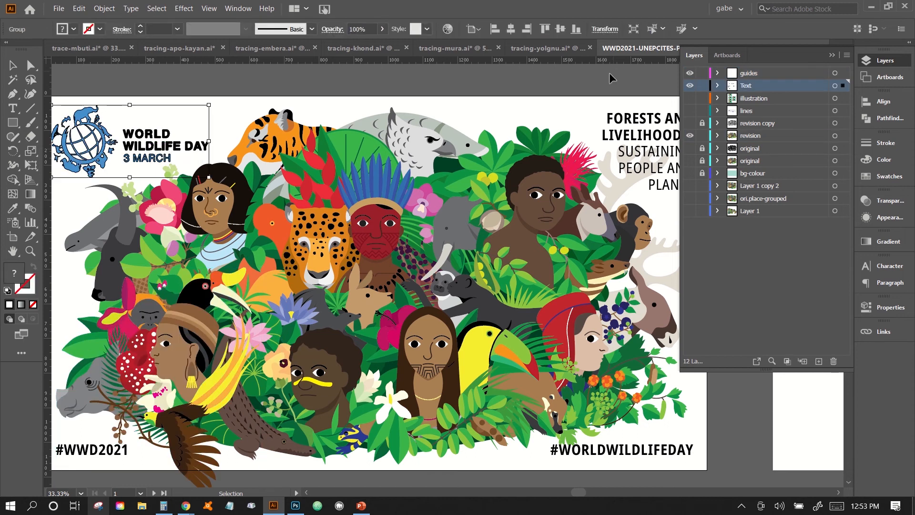
{"action": "left_click", "coordinate": [594, 452]}
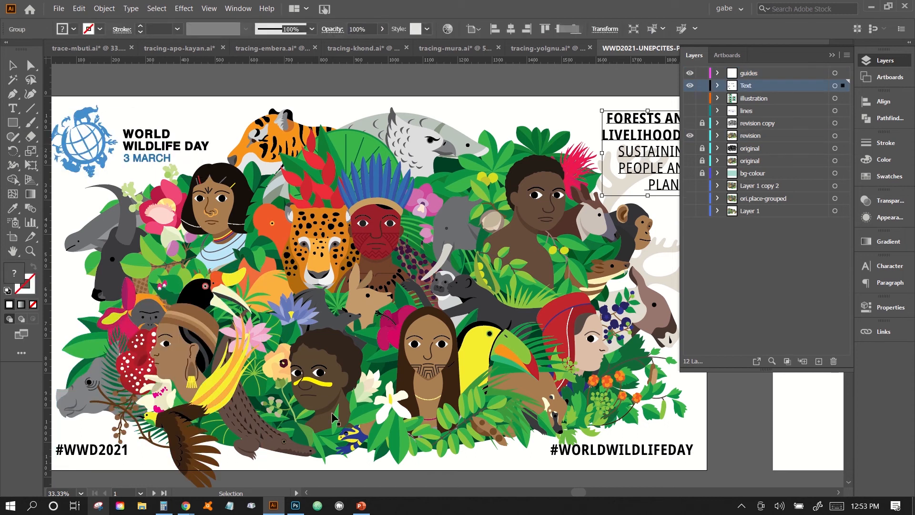
{"action": "left_click", "coordinate": [105, 451]}
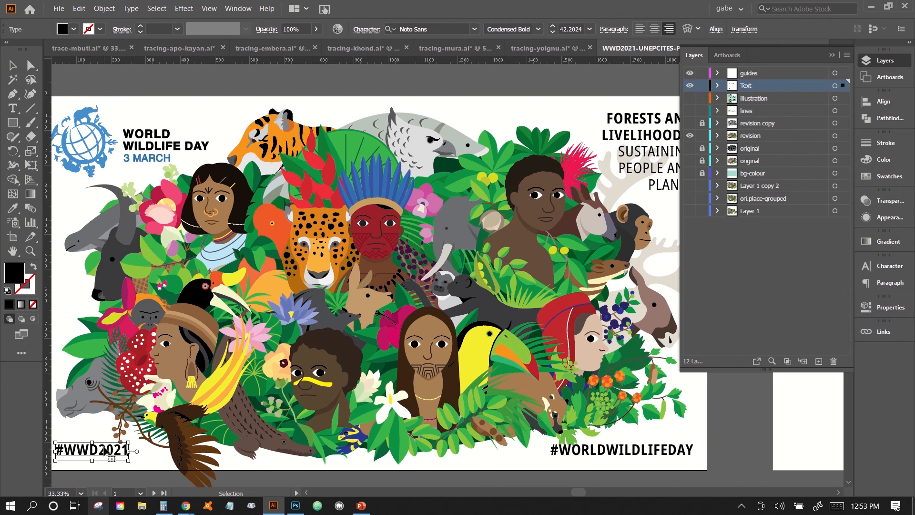
{"action": "left_click", "coordinate": [303, 106]}
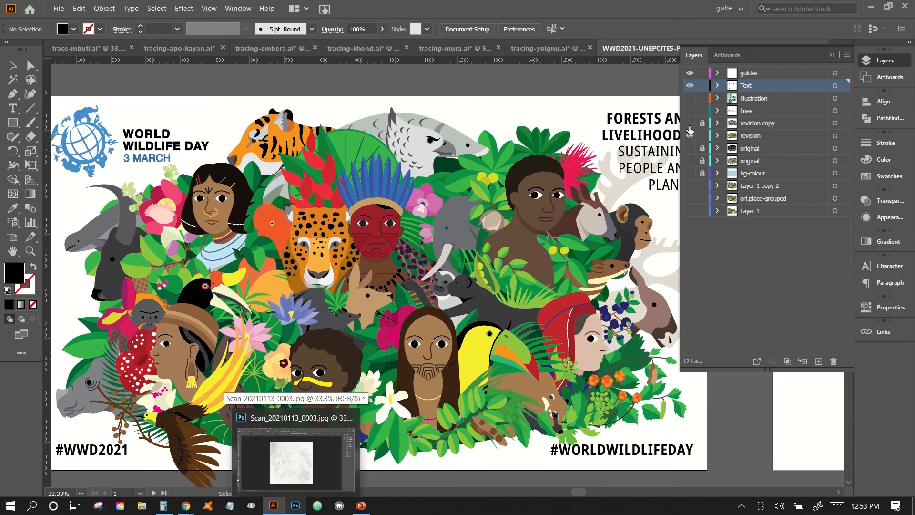
Step: Show the poster's revision copy and revision layers, and switch to the UNEP-Texture-2.psd document in Photoshop
{"action": "left_click_drag", "start_coordinate": [690, 123], "coordinate": [690, 136]}
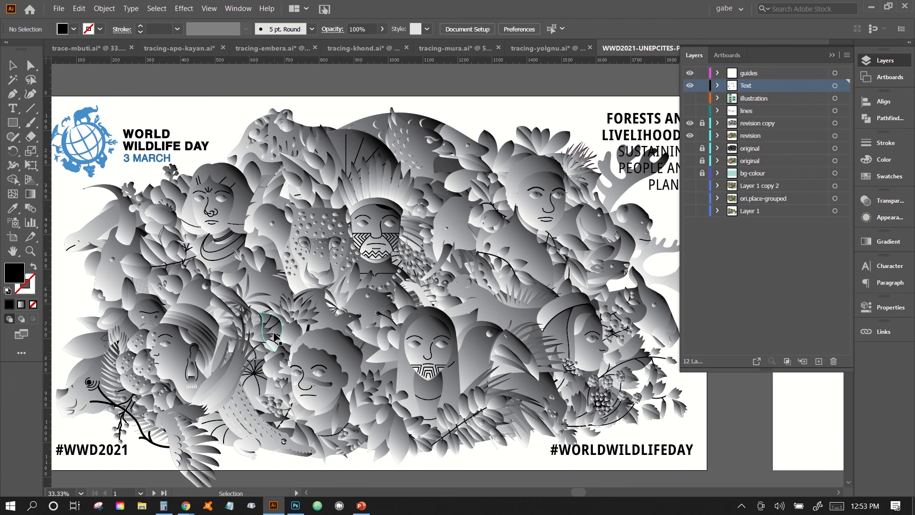
{"action": "mouse_move", "coordinate": [289, 509]}
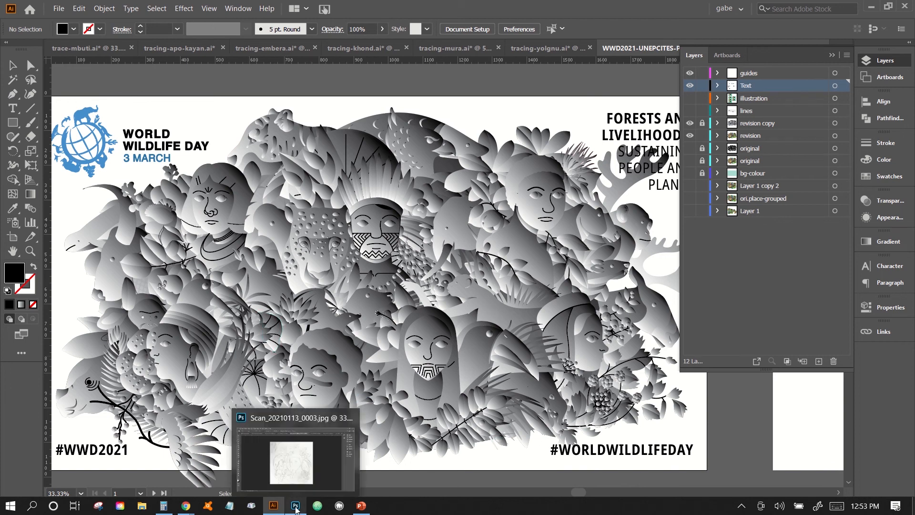
{"action": "left_click", "coordinate": [295, 507]}
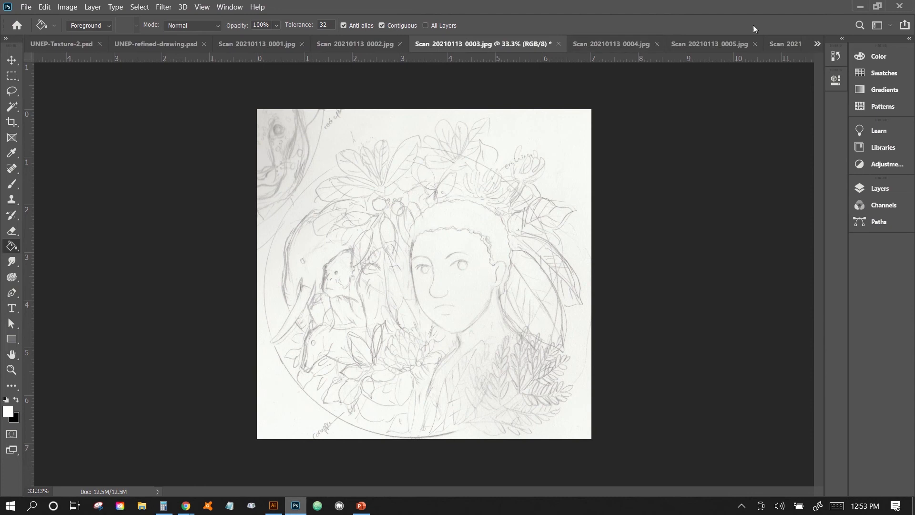
{"action": "left_click", "coordinate": [818, 44]}
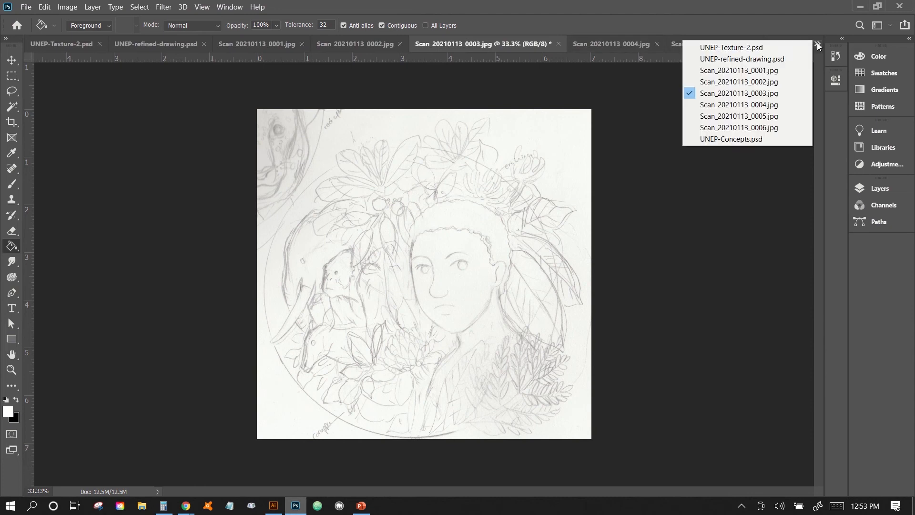
{"action": "left_click", "coordinate": [760, 53]}
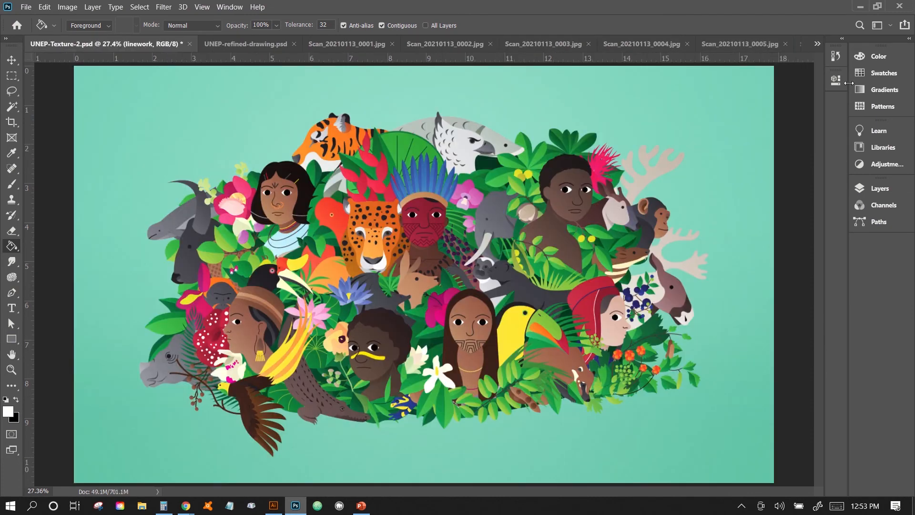
Step: Display the full layer stack of UNEP-Texture-2.psd and expand the Revision group
{"action": "left_click", "coordinate": [875, 191]}
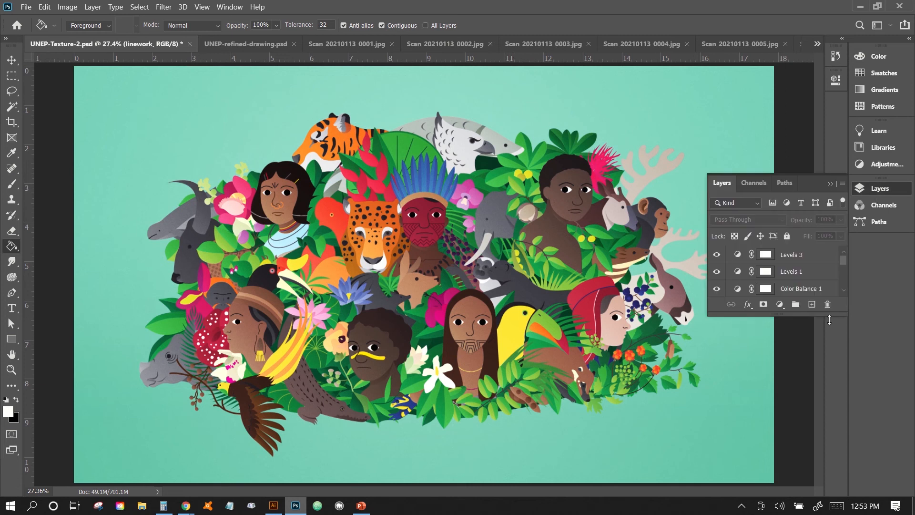
{"action": "left_click_drag", "start_coordinate": [830, 320], "coordinate": [830, 484]}
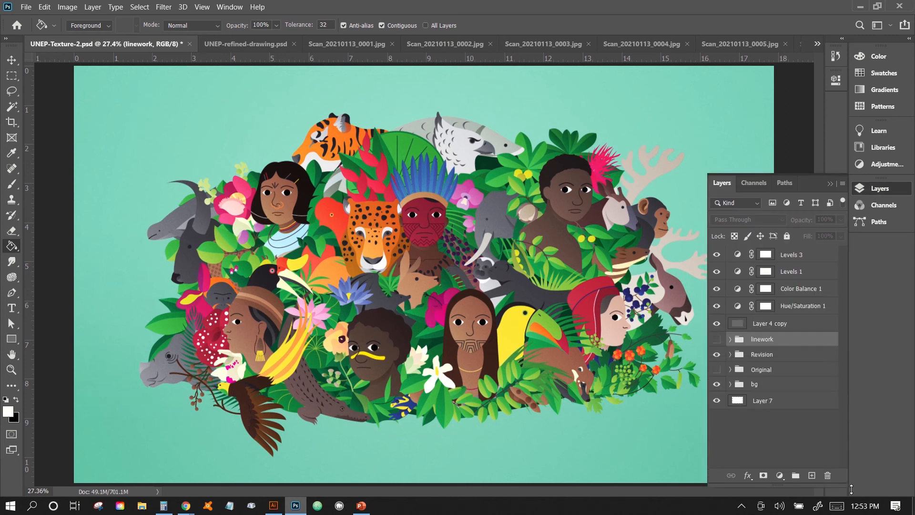
{"action": "left_click", "coordinate": [731, 355]}
{"action": "scroll", "coordinate": [741, 410], "scroll_direction": "down", "scroll_amount": 1}
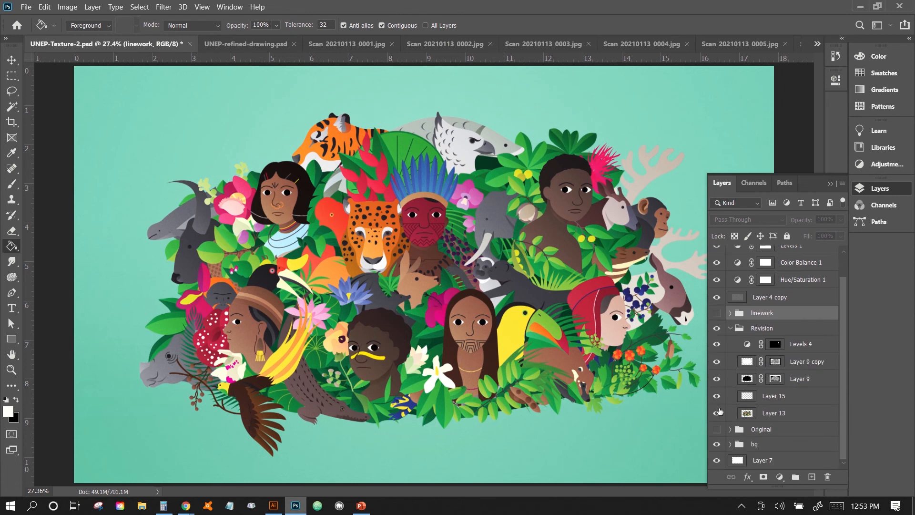
Step: Toggle the Revision group's visibility off and on, and hide all its layers except Layer 13
{"action": "left_click", "coordinate": [716, 329]}
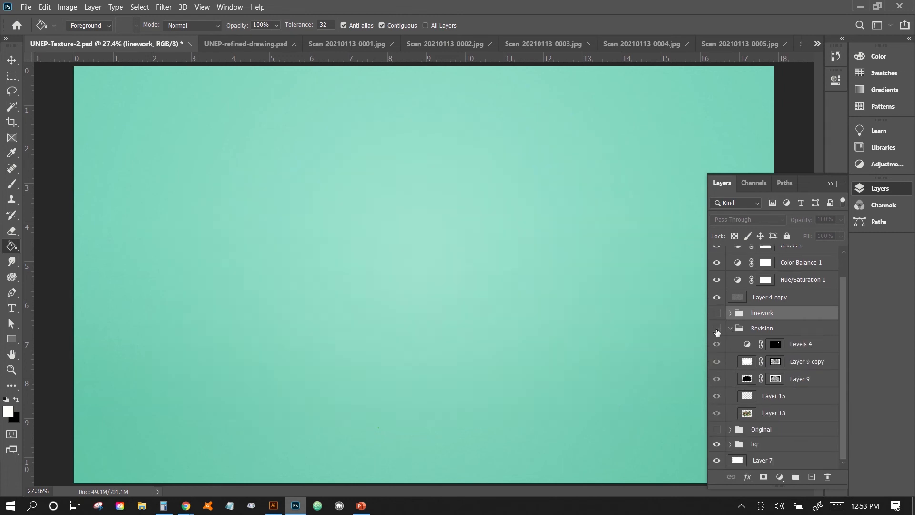
{"action": "left_click", "coordinate": [717, 329]}
{"action": "left_click_drag", "start_coordinate": [717, 349], "coordinate": [716, 402]}
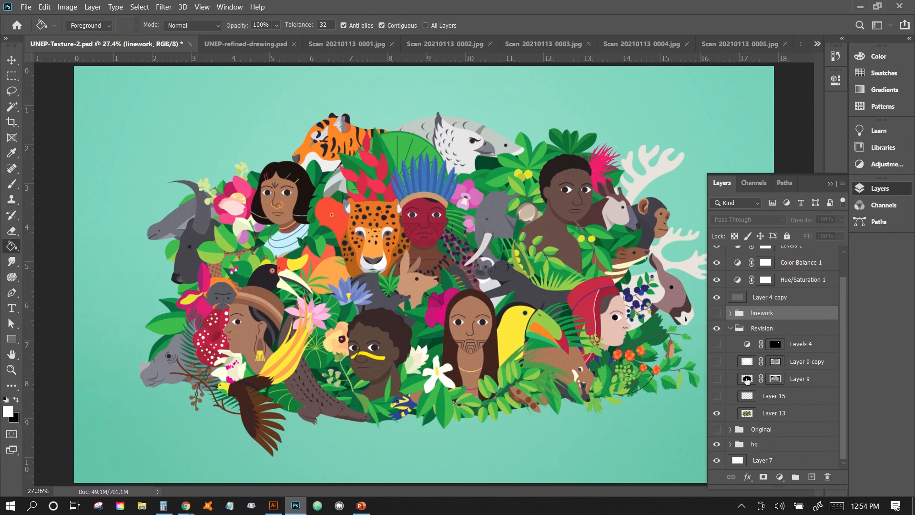
Step: View the grayscale layer mask of Layer 9 on its own and return to the artwork with Layer 9 copy's mask selected
{"action": "left_click", "coordinate": [776, 362]}
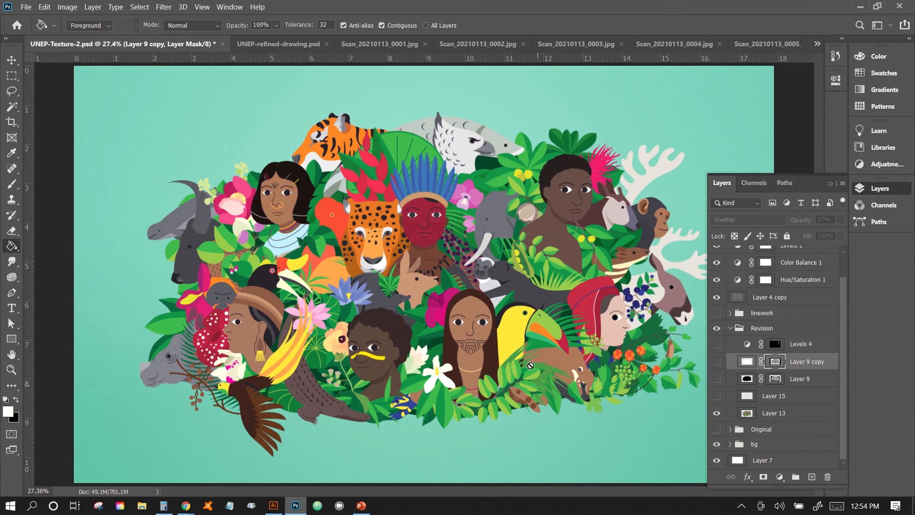
{"action": "left_click", "coordinate": [775, 379], "text": "alt"}
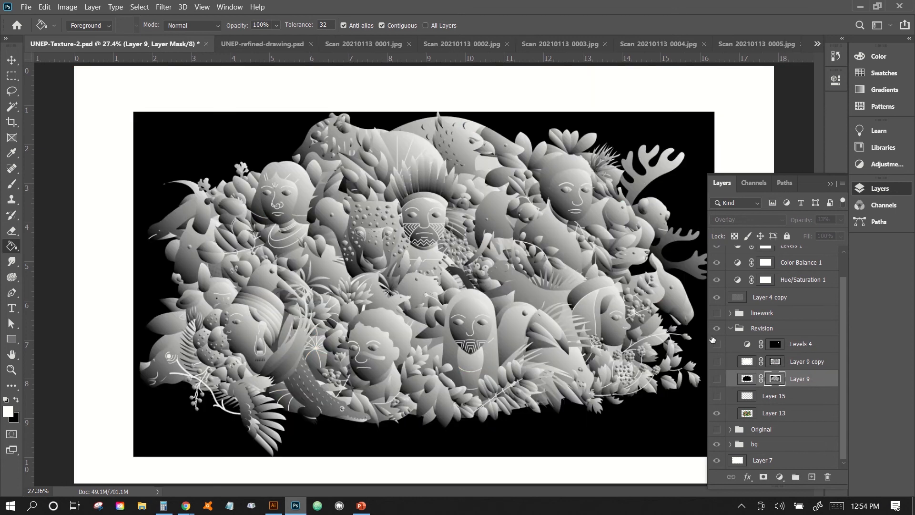
{"action": "left_click", "coordinate": [774, 363]}
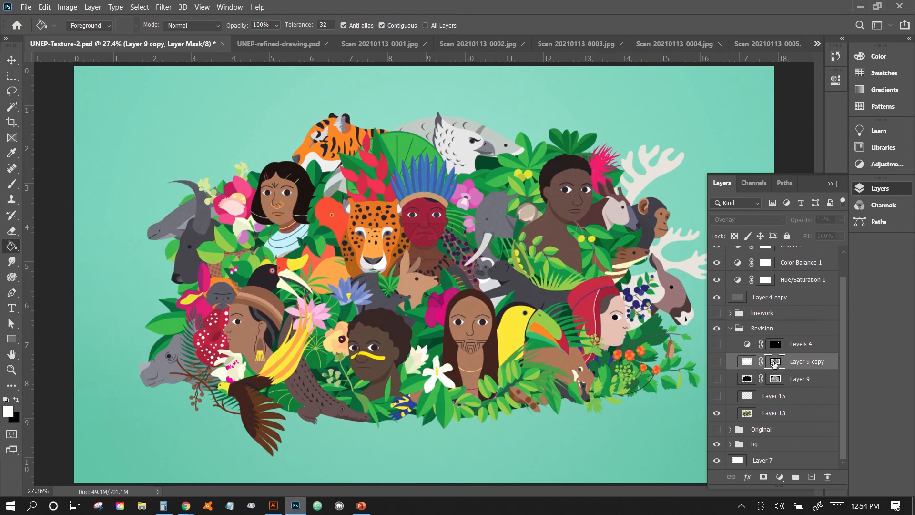
Step: Show Layer 9 and Layer 9 copy again, and examine their shading on the artwork at 50% and 33.33%
{"action": "left_click", "coordinate": [717, 378]}
{"action": "left_click", "coordinate": [717, 362]}
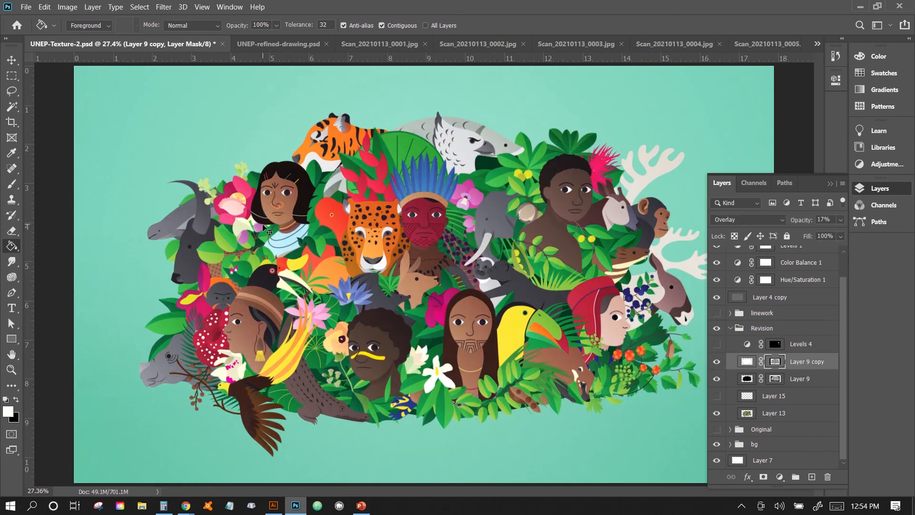
{"action": "scroll", "coordinate": [262, 224], "scroll_direction": "up", "scroll_amount": 1}
{"action": "key", "text": "ctrl+plus"}
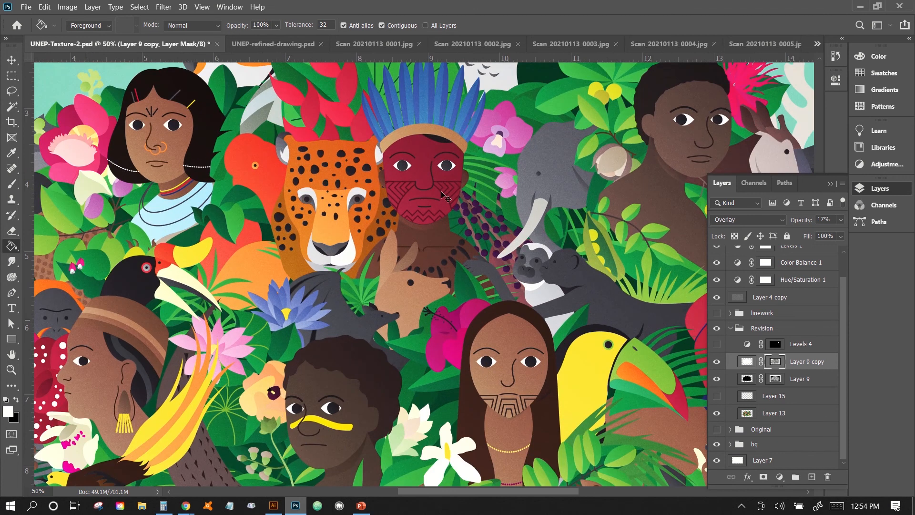
{"action": "key", "text": "ctrl+minus"}
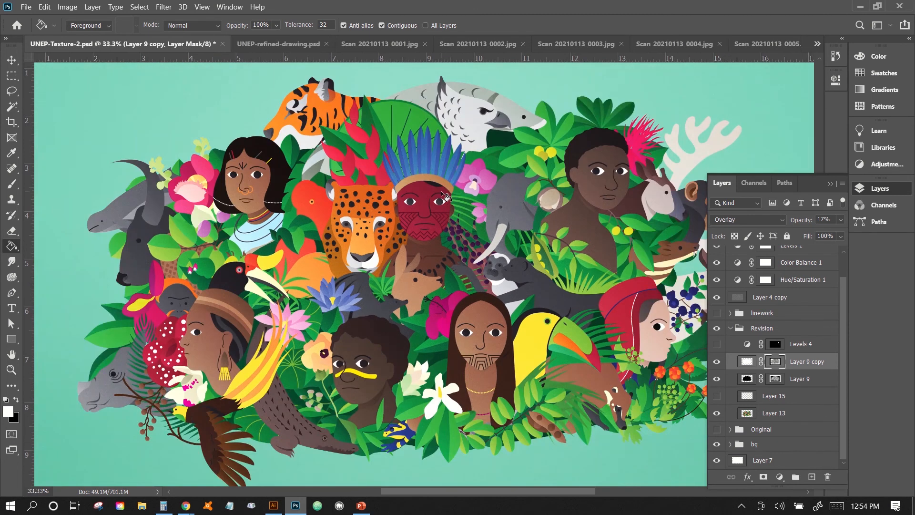
Step: Restore the Levels 4 and Layer 15 visibility, and compare the artwork with Layer 9 copy off and on
{"action": "left_click", "coordinate": [712, 347]}
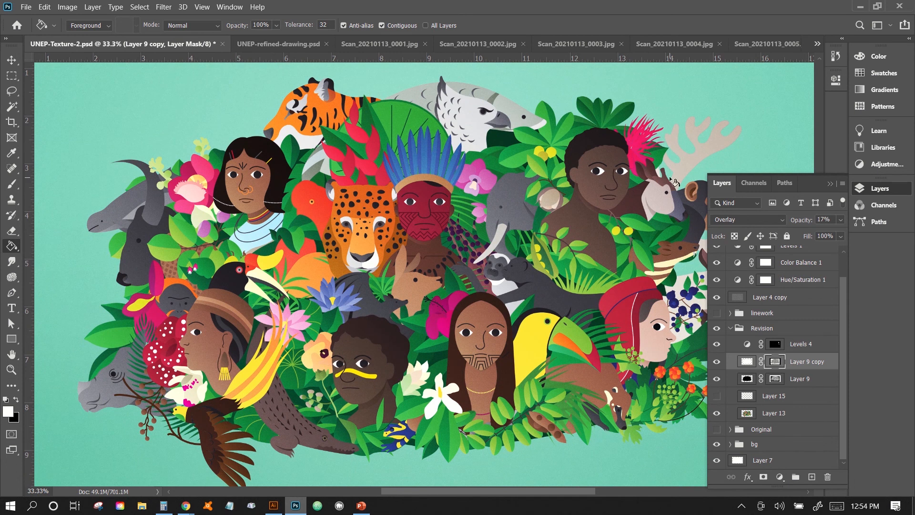
{"action": "left_click", "coordinate": [715, 364]}
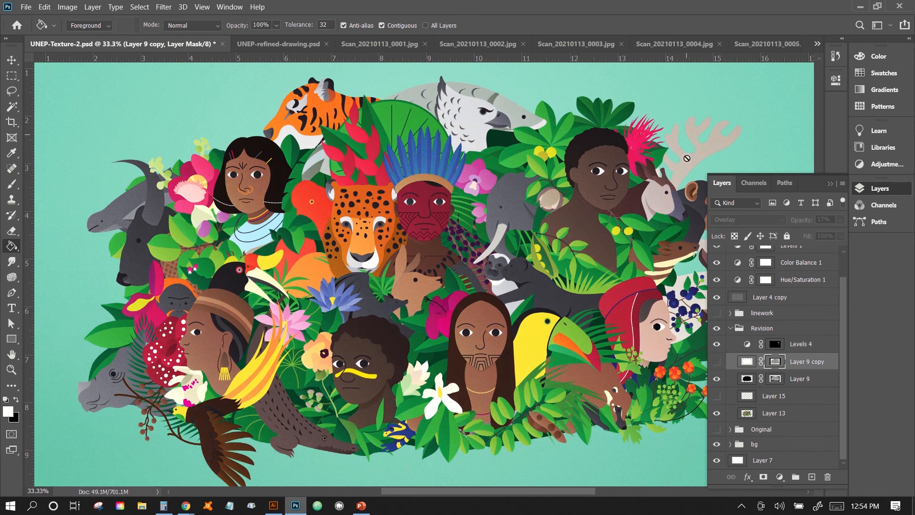
{"action": "left_click", "coordinate": [718, 364]}
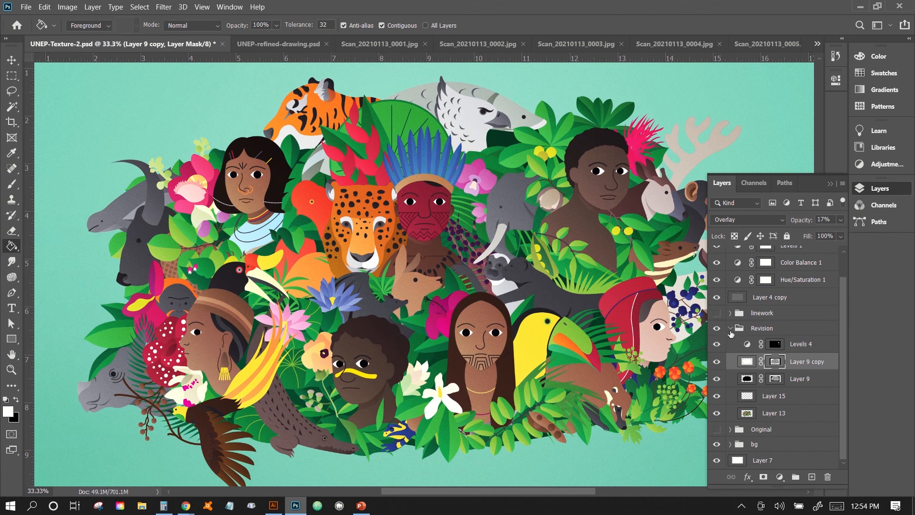
Step: Collapse the Revision group and compare the artwork with the Hue/Saturation 1, Levels 1 and Levels 3 adjustments off and on
{"action": "left_click", "coordinate": [730, 328]}
{"action": "left_click", "coordinate": [717, 306]}
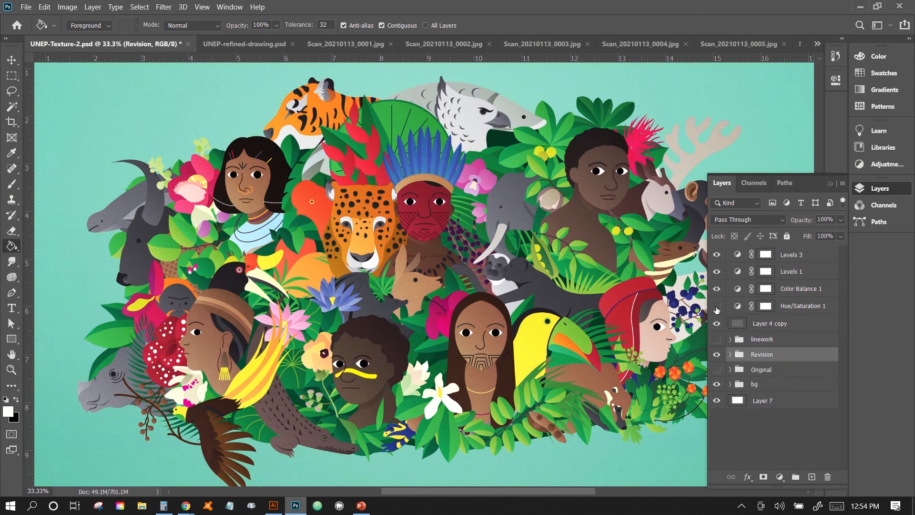
{"action": "left_click", "coordinate": [716, 307]}
{"action": "left_click", "coordinate": [716, 272]}
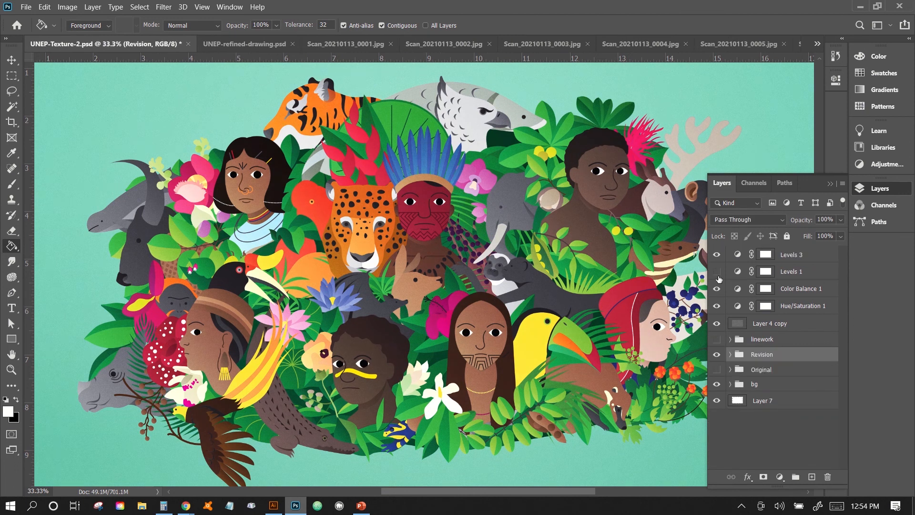
{"action": "left_click", "coordinate": [716, 271]}
{"action": "left_click", "coordinate": [716, 254]}
Step: Inspect the grain texture at 200% by toggling Layer 4 copy, and return to a 25% view of the whole artwork
{"action": "key", "text": "ctrl+plus"}
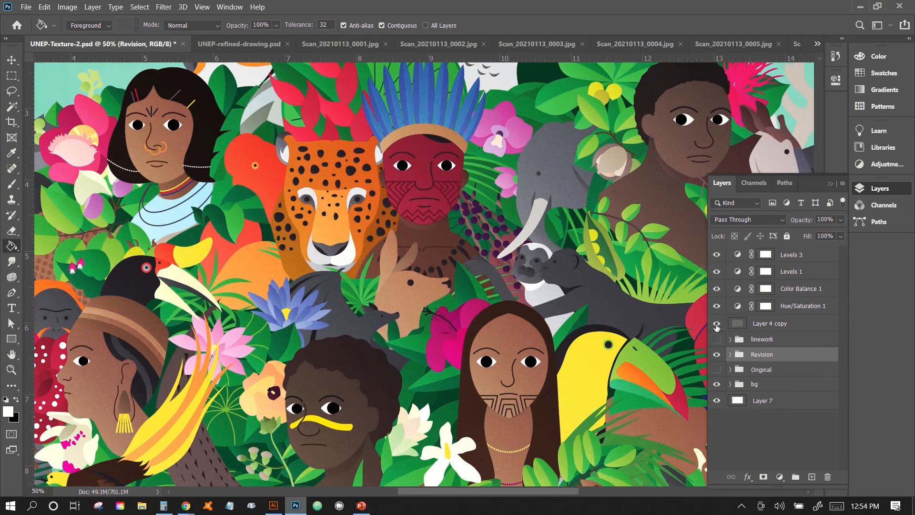
{"action": "key", "text": "ctrl+plus"}
{"action": "key", "text": "ctrl+plus"}
{"action": "key", "text": "ctrl+plus"}
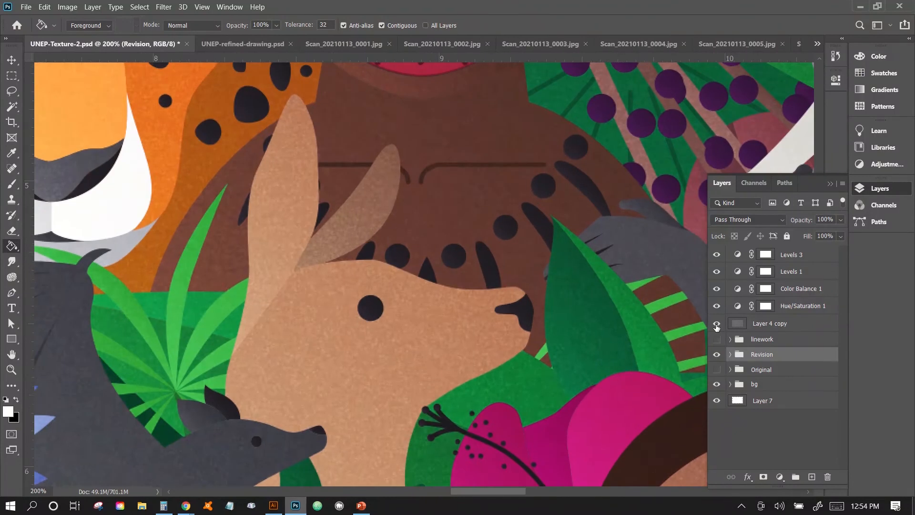
{"action": "left_click", "coordinate": [716, 324]}
{"action": "key", "text": "ctrl+minus"}
{"action": "key", "text": "ctrl+minus"}
{"action": "key", "text": "ctrl+minus"}
{"action": "key", "text": "ctrl+minus"}
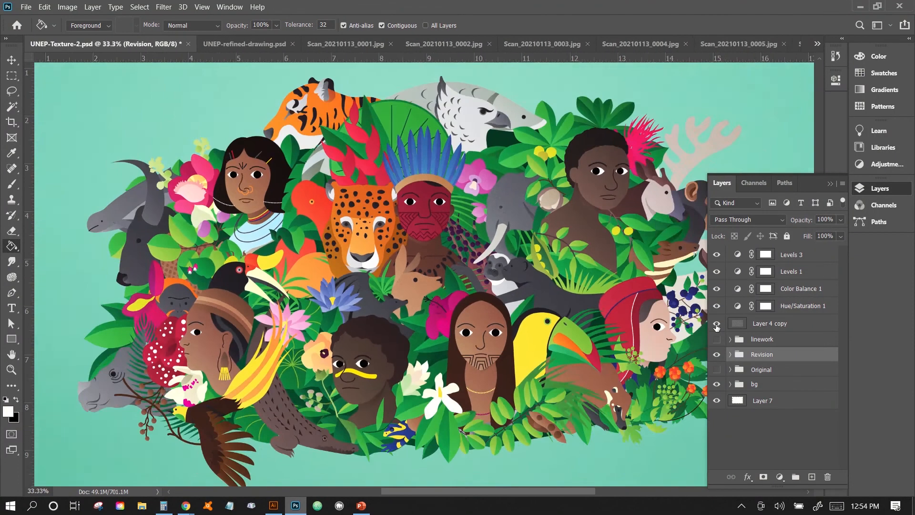
{"action": "key", "text": "ctrl+minus"}
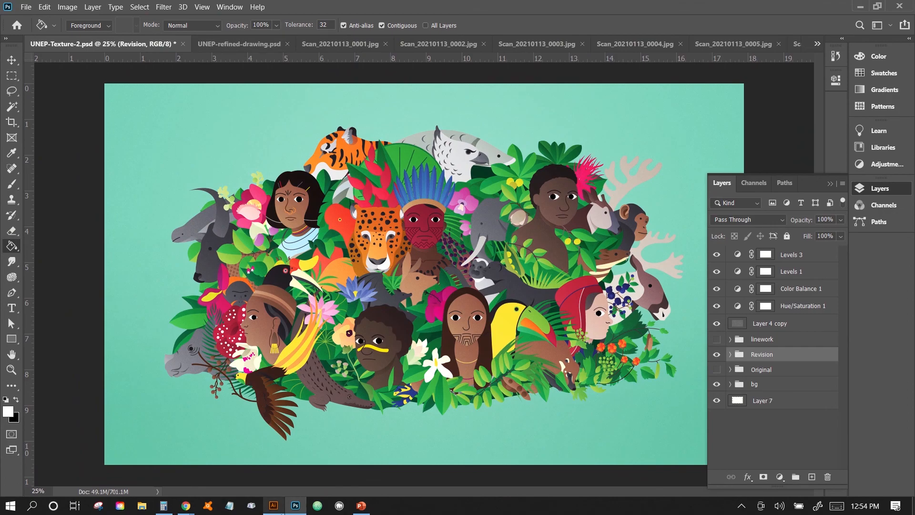
Step: Switch to Illustrator, show the illustration layer, and isolate the linked UNEP-Texture-2.psd image
{"action": "left_click", "coordinate": [279, 507]}
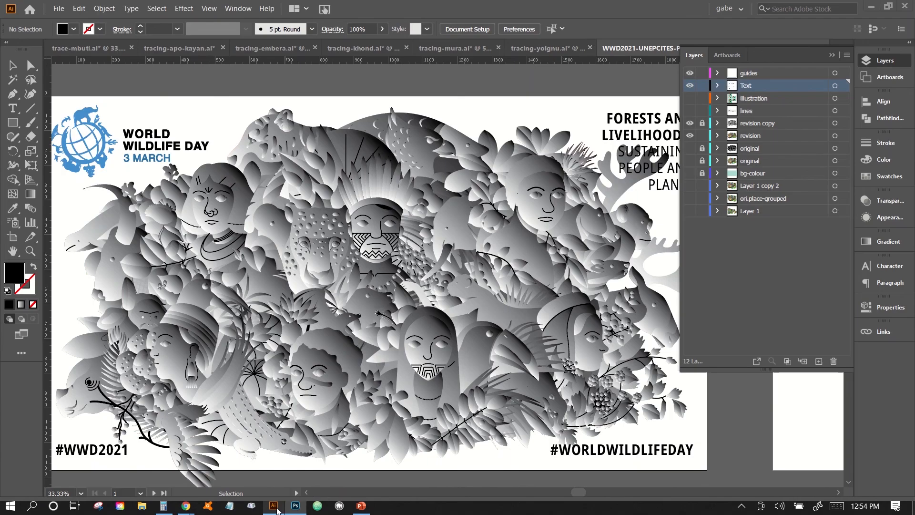
{"action": "left_click", "coordinate": [689, 99]}
{"action": "double_click", "coordinate": [368, 267]}
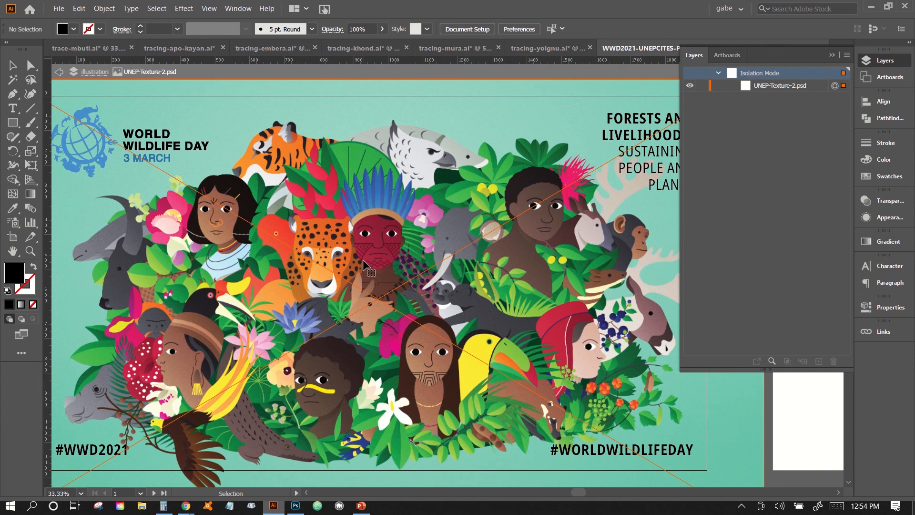
{"action": "left_click", "coordinate": [244, 131]}
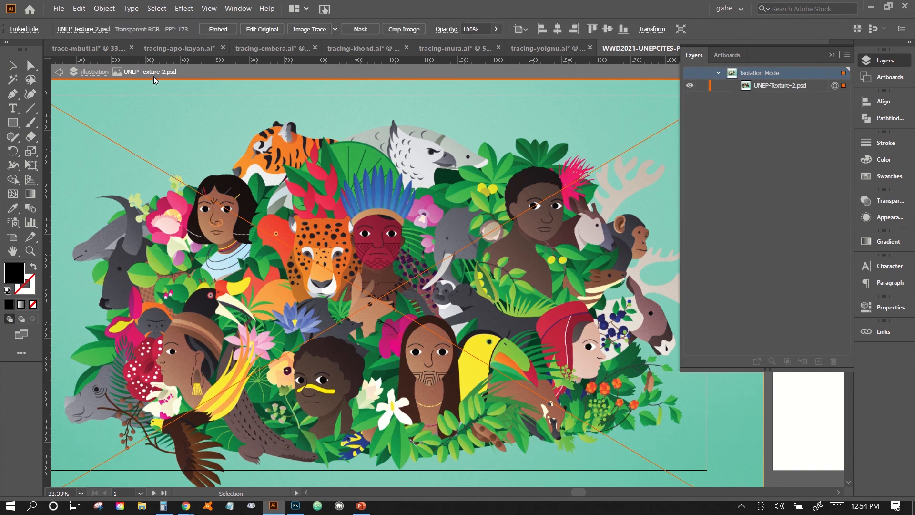
Step: Examine how the isolated image extends past the artboard edge, deselect it and exit isolation mode
{"action": "scroll", "coordinate": [117, 288], "scroll_direction": "left", "scroll_amount": 5}
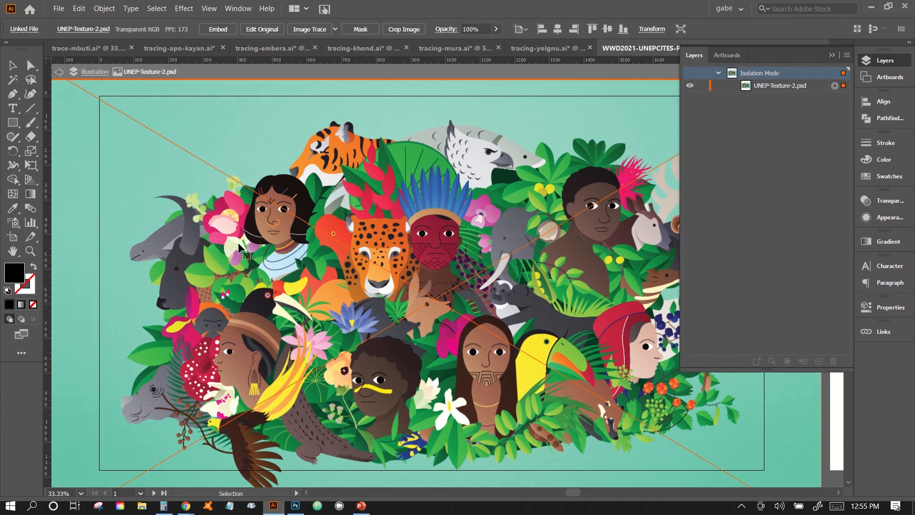
{"action": "scroll", "coordinate": [116, 281], "scroll_direction": "left", "scroll_amount": 8}
{"action": "left_click", "coordinate": [81, 283]}
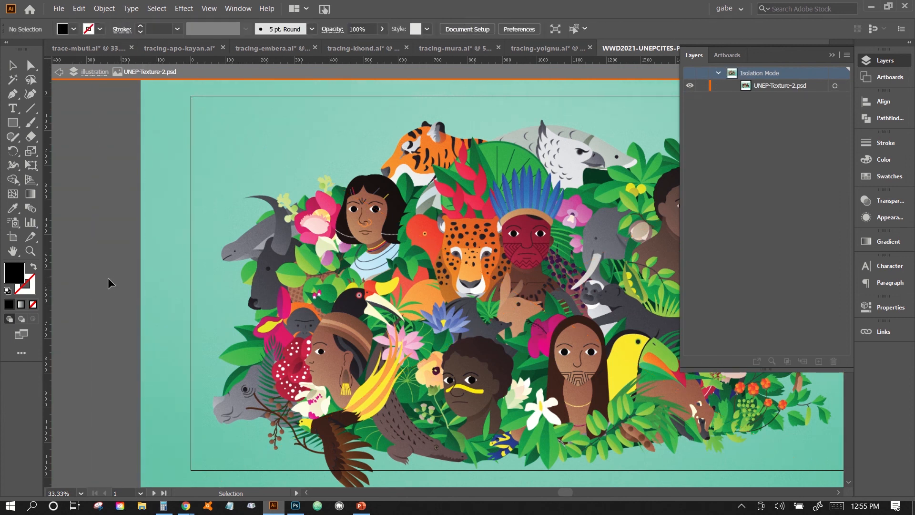
{"action": "double_click", "coordinate": [108, 277]}
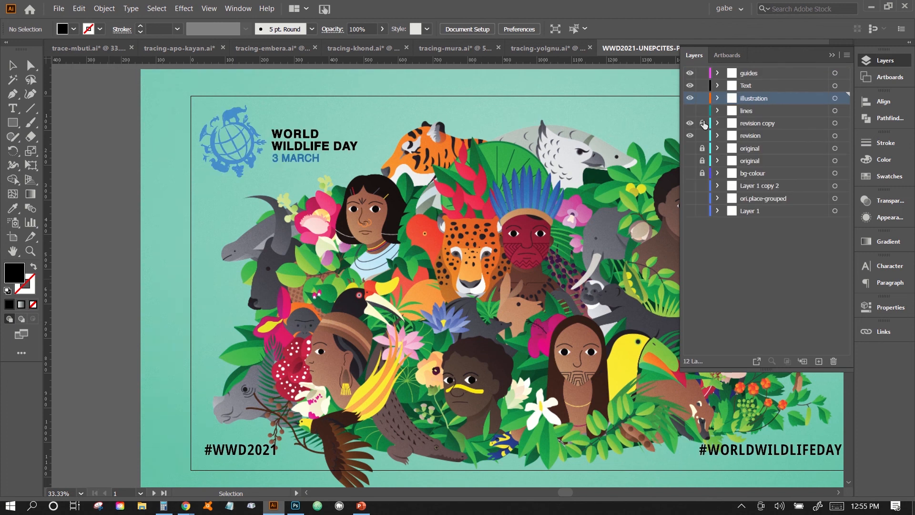
Step: Review the assembled poster with its text over the textured illustration, and browse the document's list of linked files
{"action": "scroll", "coordinate": [489, 265], "scroll_direction": "right", "scroll_amount": 10}
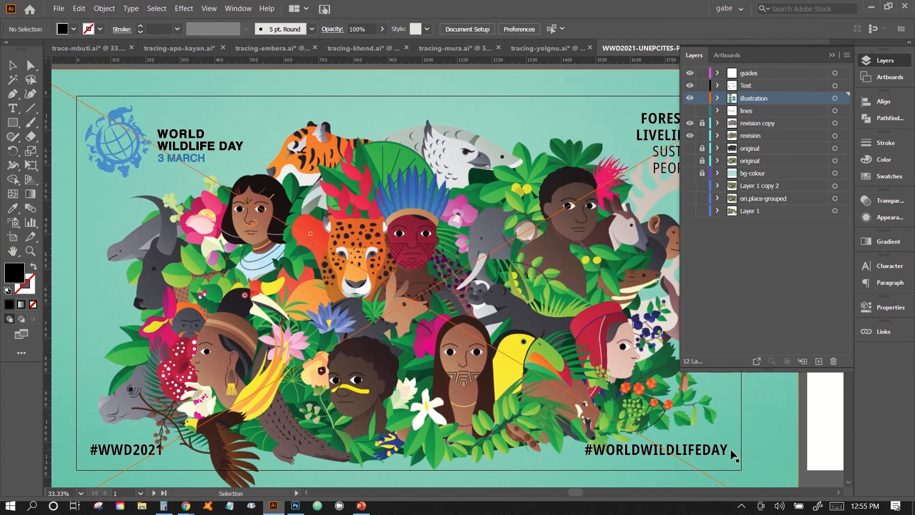
{"action": "left_click", "coordinate": [810, 468]}
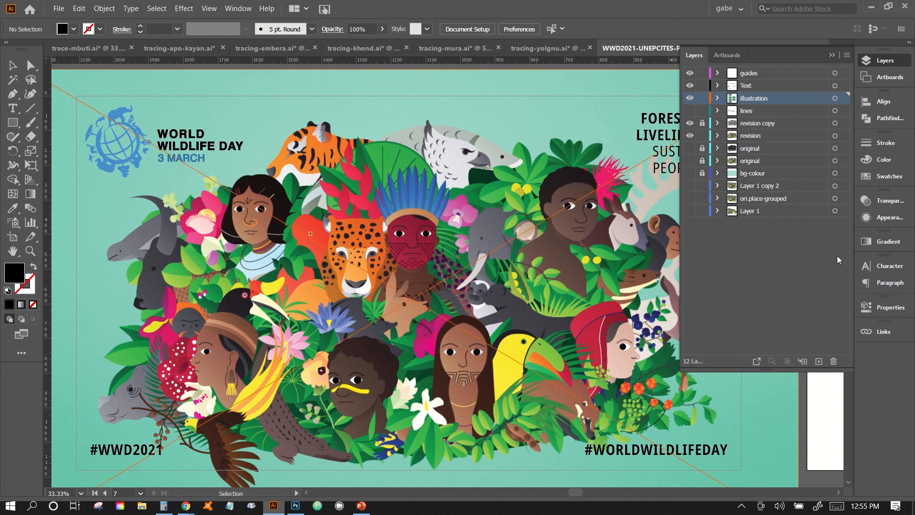
{"action": "left_click", "coordinate": [885, 335]}
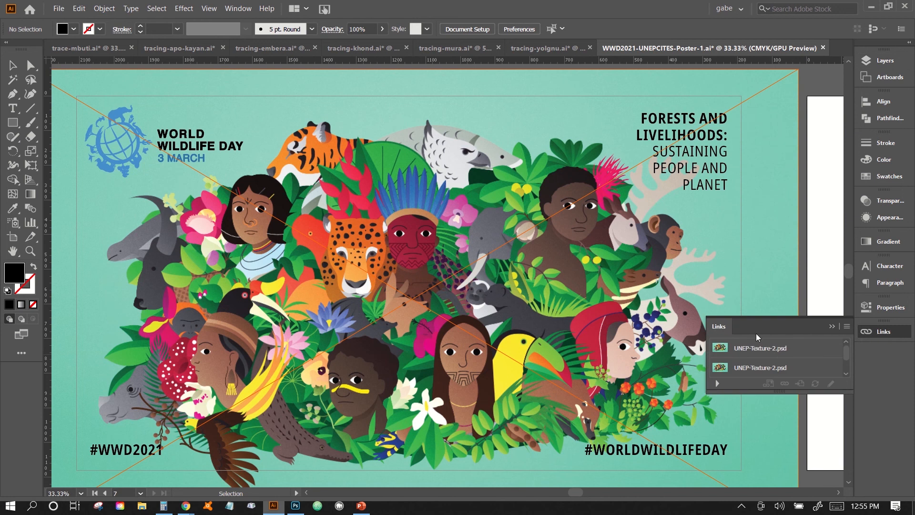
{"action": "scroll", "coordinate": [769, 361], "scroll_direction": "down", "scroll_amount": 2}
{"action": "scroll", "coordinate": [776, 365], "scroll_direction": "up", "scroll_amount": 2}
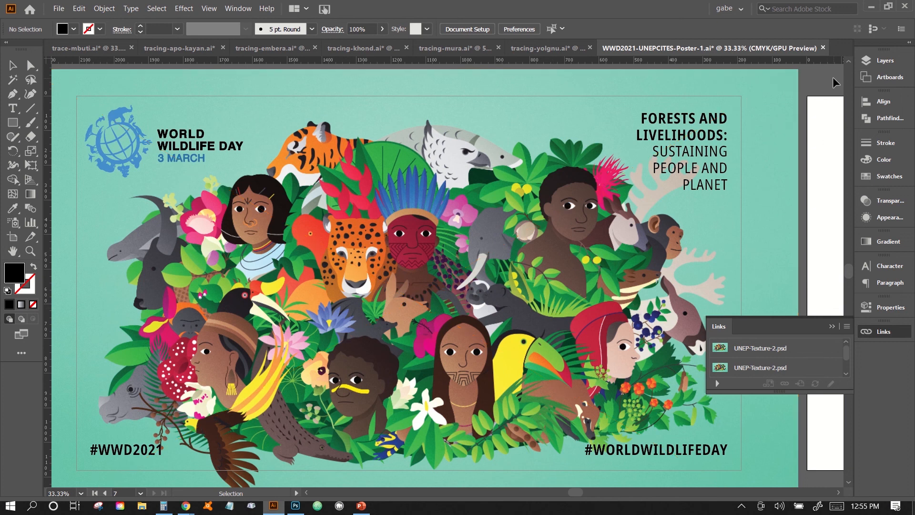
Step: Show the document's layers and survey the Chinese, Arabic, Spanish and Russian poster versions on their separate artboards
{"action": "left_click", "coordinate": [878, 63]}
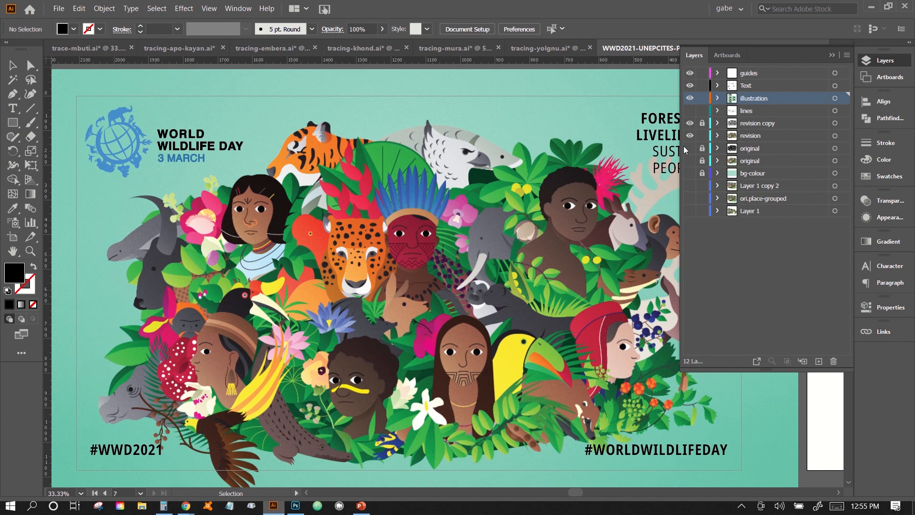
{"action": "key", "text": "ctrl+minus"}
{"action": "key", "text": "ctrl+minus"}
{"action": "key", "text": "ctrl+minus"}
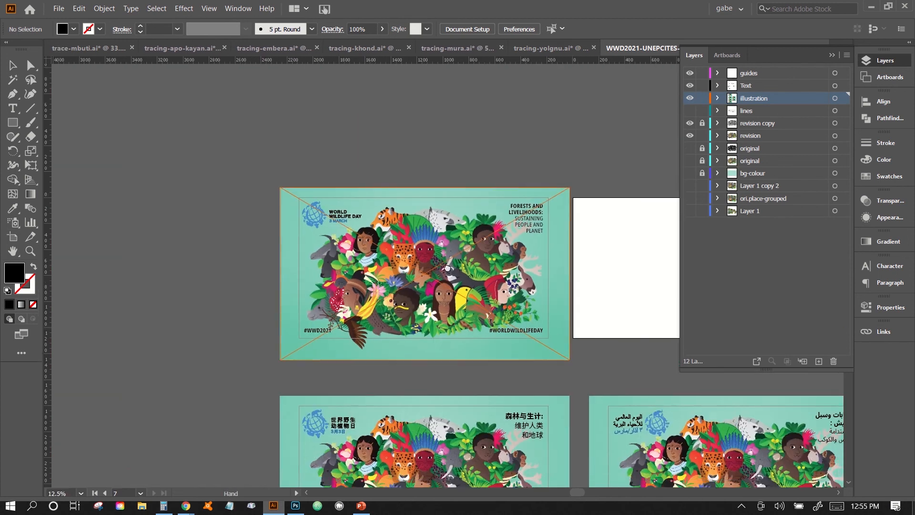
{"action": "left_click_drag", "start_coordinate": [447, 267], "coordinate": [268, 109]}
{"action": "key", "text": "ctrl+plus"}
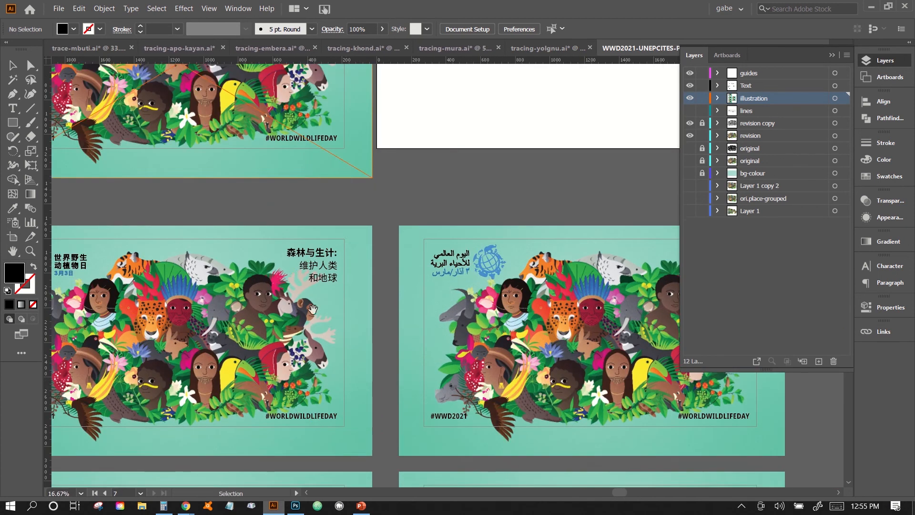
{"action": "left_click_drag", "start_coordinate": [313, 309], "coordinate": [387, 243]}
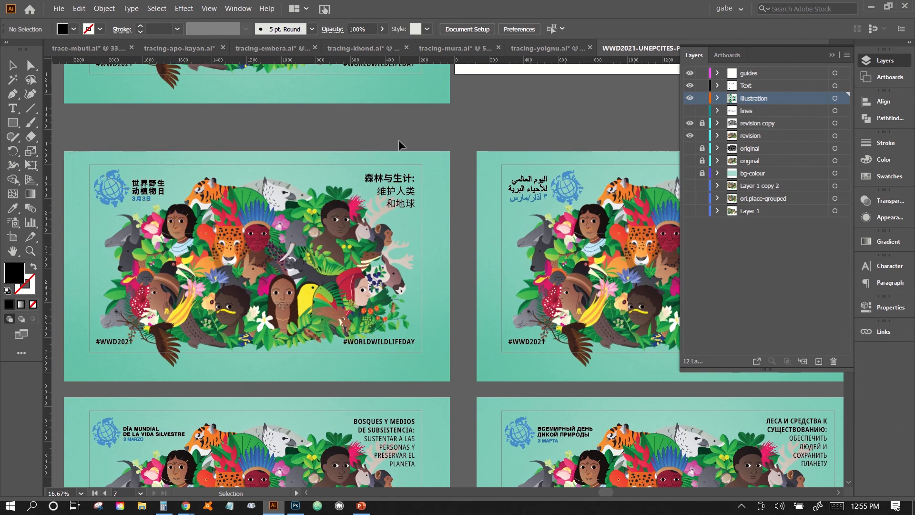
{"action": "left_click_drag", "start_coordinate": [401, 358], "coordinate": [263, 304]}
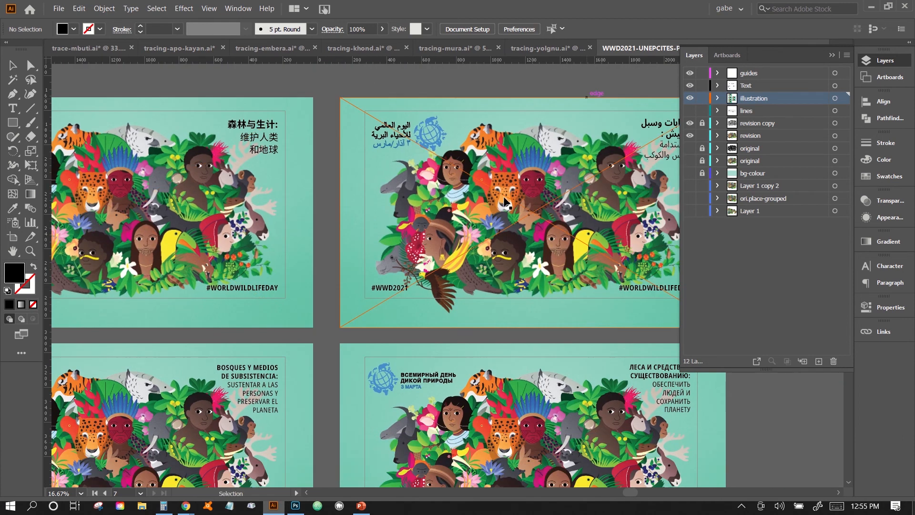
Step: Try moving the Arabic poster's linked image and the Russian poster's logo group, undoing each move and clearing the selection
{"action": "left_click_drag", "start_coordinate": [596, 296], "coordinate": [493, 277]}
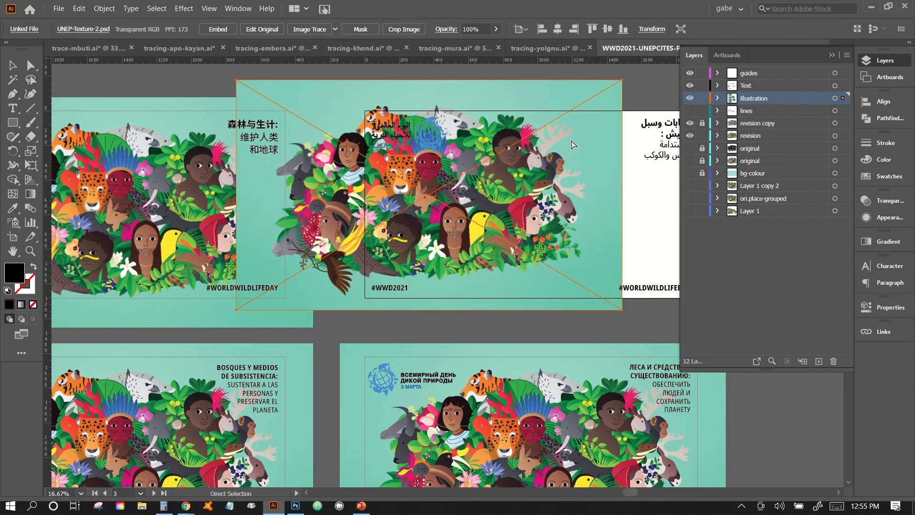
{"action": "key", "text": "ctrl+z"}
{"action": "left_click", "coordinate": [341, 83]}
{"action": "left_click_drag", "start_coordinate": [380, 391], "coordinate": [487, 161]}
{"action": "key", "text": "ctrl+z"}
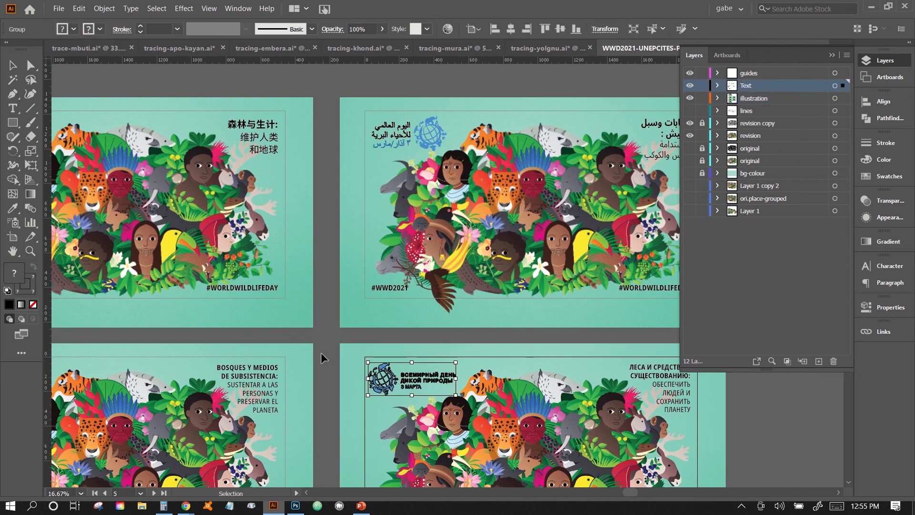
{"action": "left_click", "coordinate": [321, 353]}
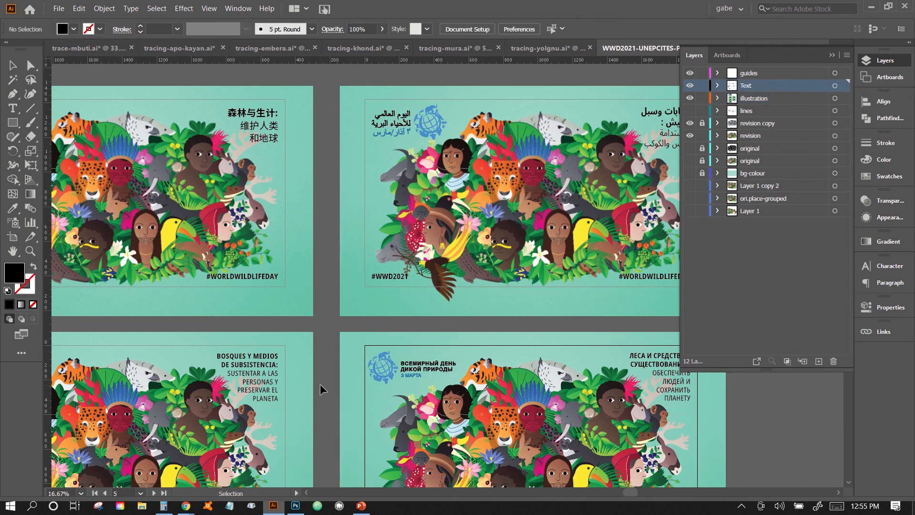
Step: Review the Spanish and French poster versions in the lower rows and return to the Chinese and Arabic artboards
{"action": "key", "text": "space"}
{"action": "left_click_drag", "start_coordinate": [319, 384], "coordinate": [454, 216]}
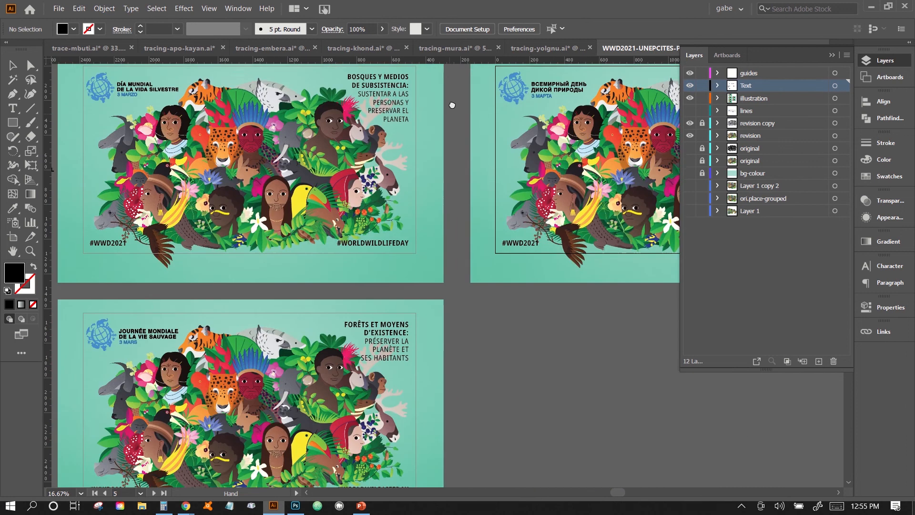
{"action": "scroll", "coordinate": [504, 312], "scroll_direction": "up", "scroll_amount": 10}
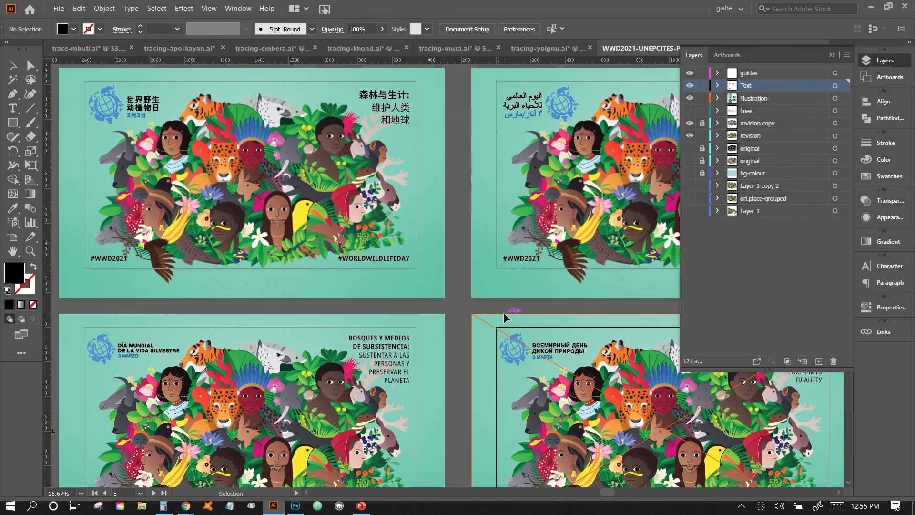